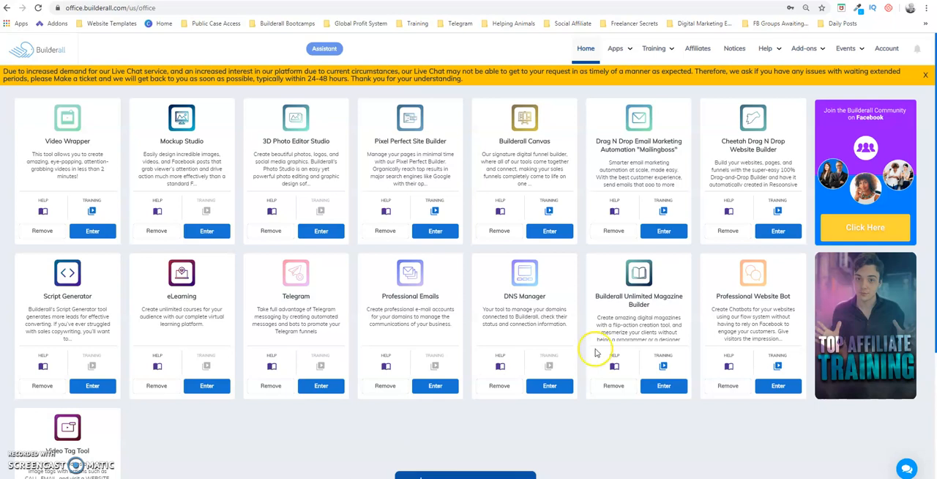
Open the Drag N Drop Email Marketing Automation "Mailingboss" app and go to its saved email templates
click(839, 166)
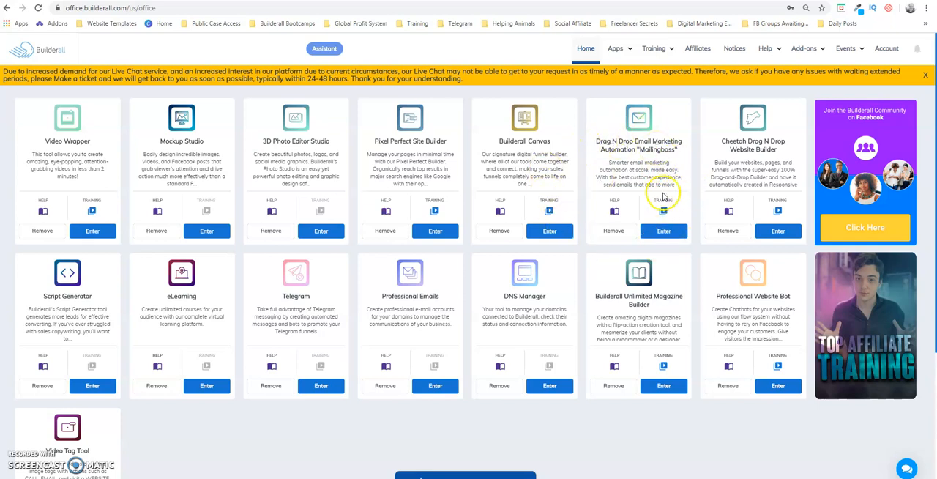
click(624, 48)
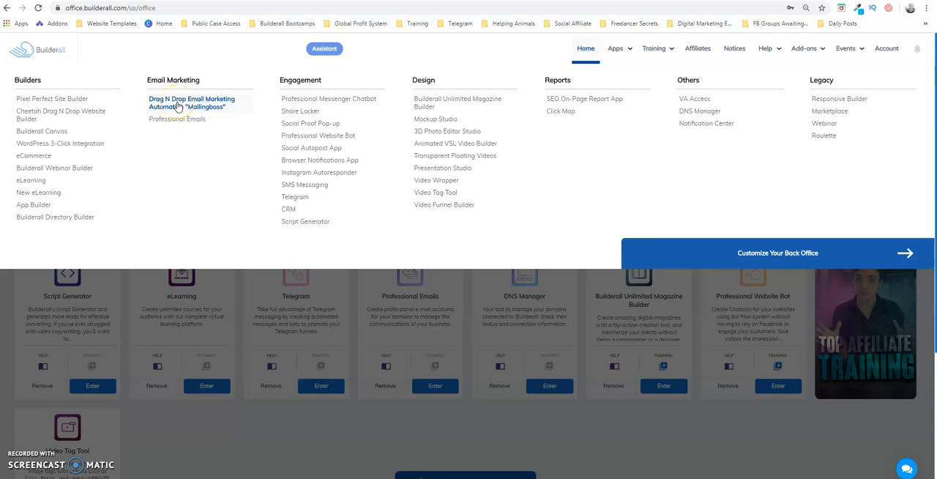
click(212, 104)
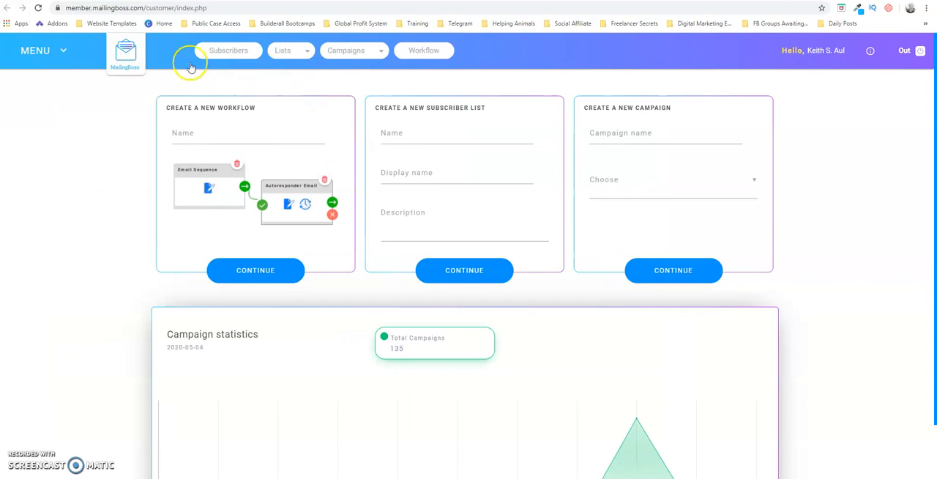
click(64, 49)
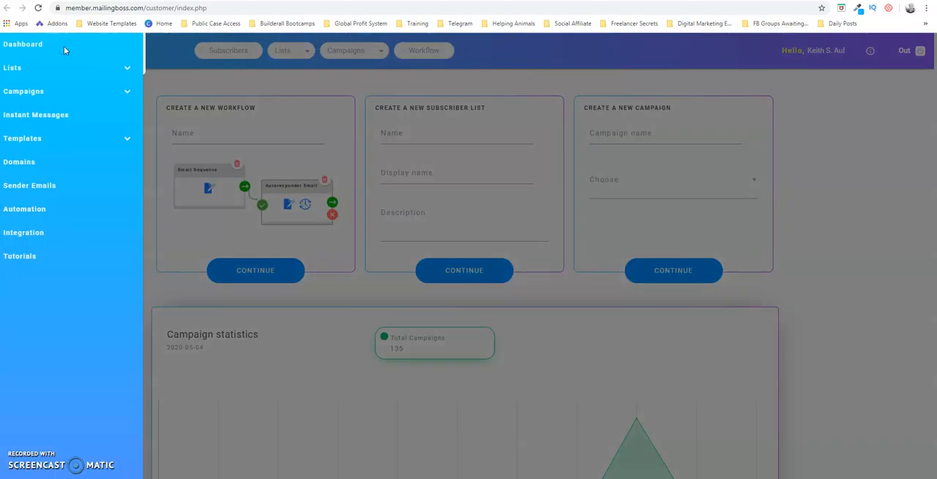
click(32, 142)
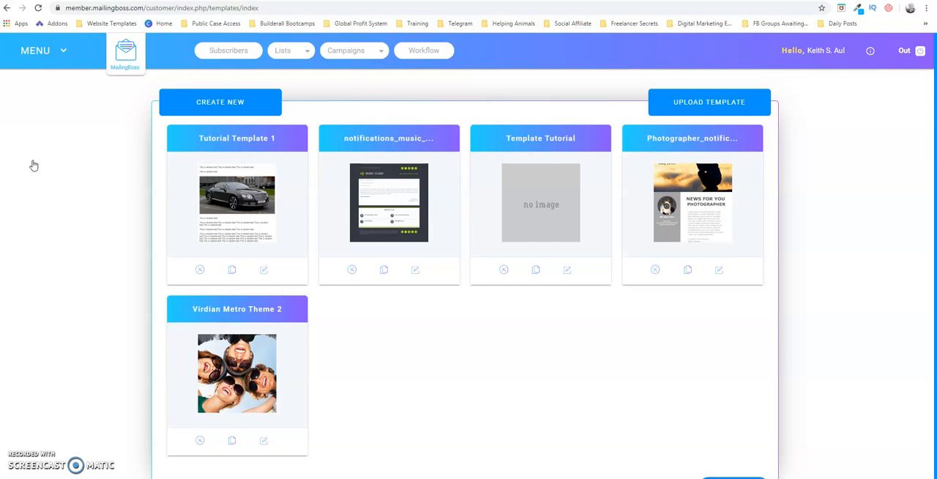
click(62, 51)
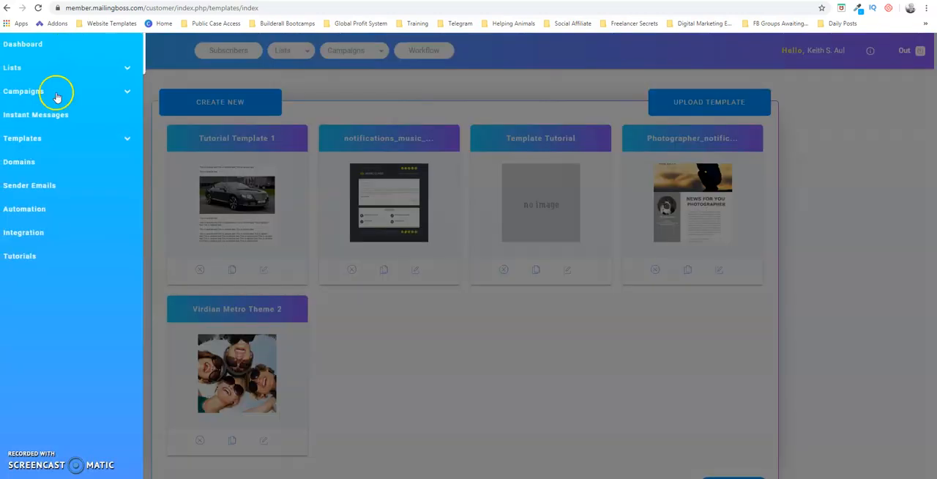
click(39, 139)
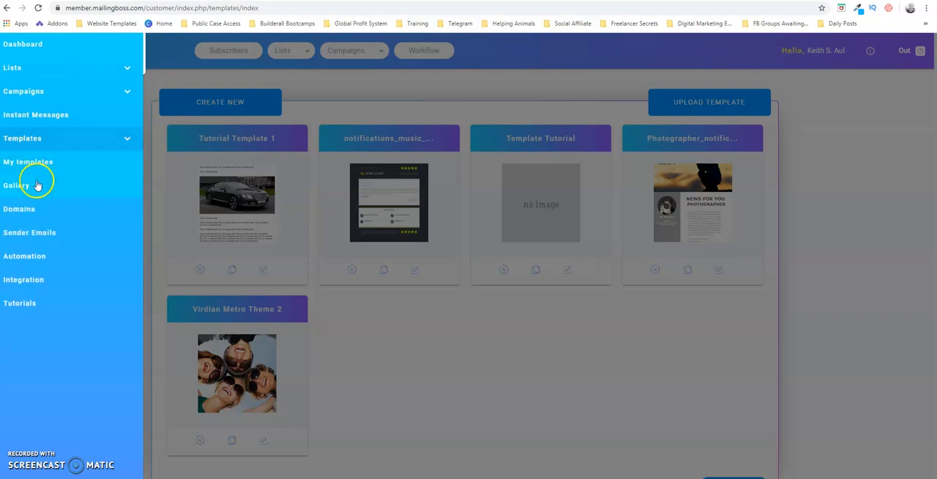
click(510, 59)
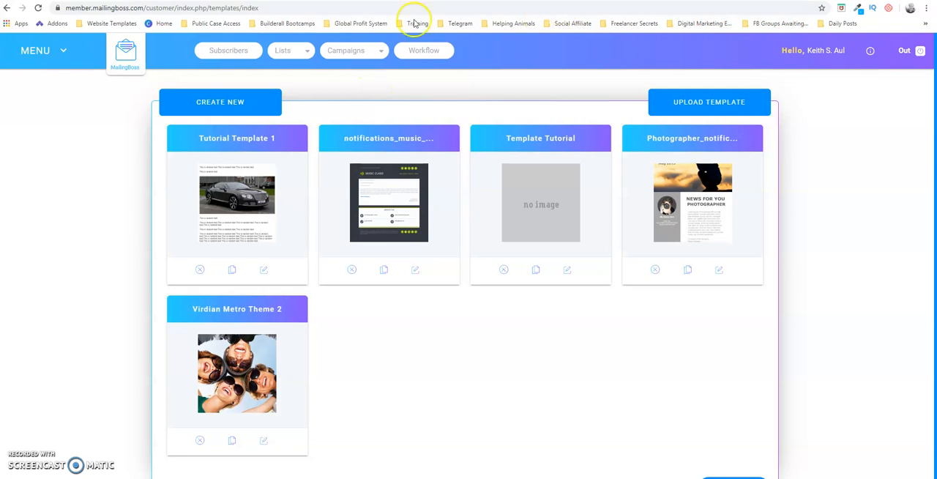
Create a new email template and name it "Email Template Example 2"
click(235, 106)
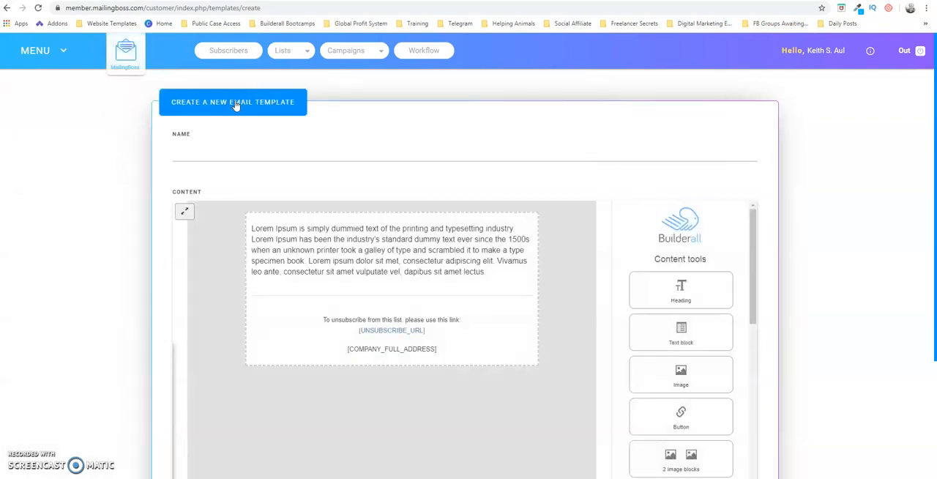
drag(929, 155, 933, 194)
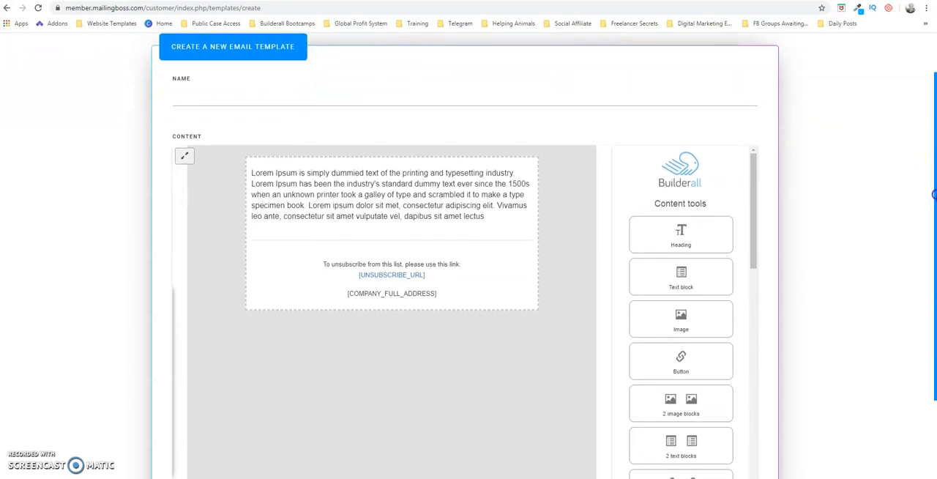
drag(934, 194, 932, 129)
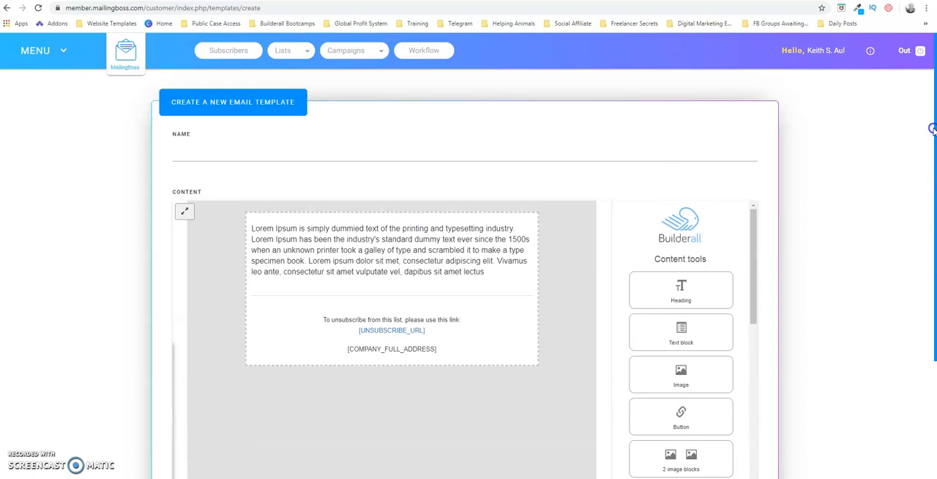
click(285, 145)
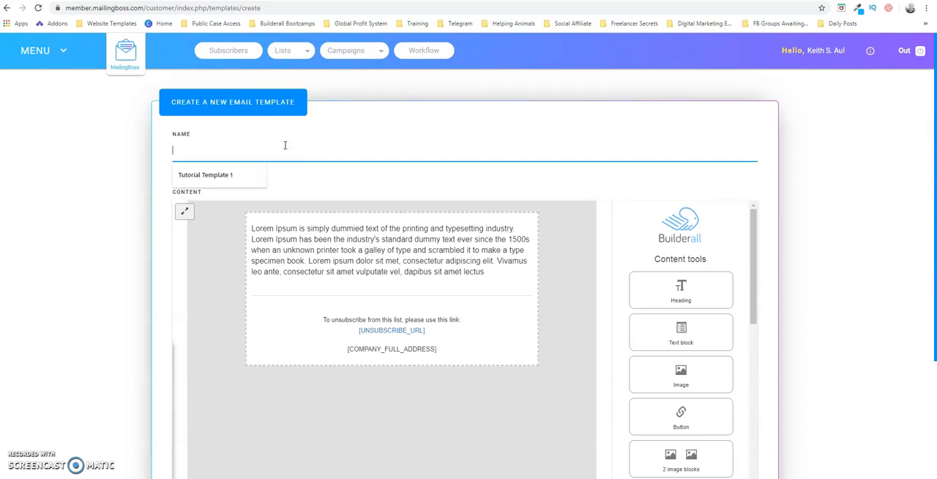
text(Email Template Example 2)
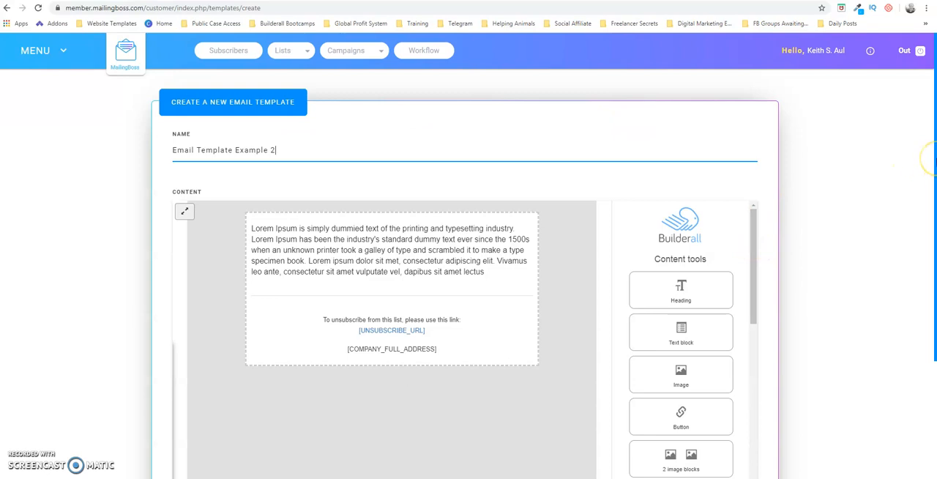
Insert an Image content block above the Lorem Ipsum paragraph in the email template
scroll(933, 158, down, 1)
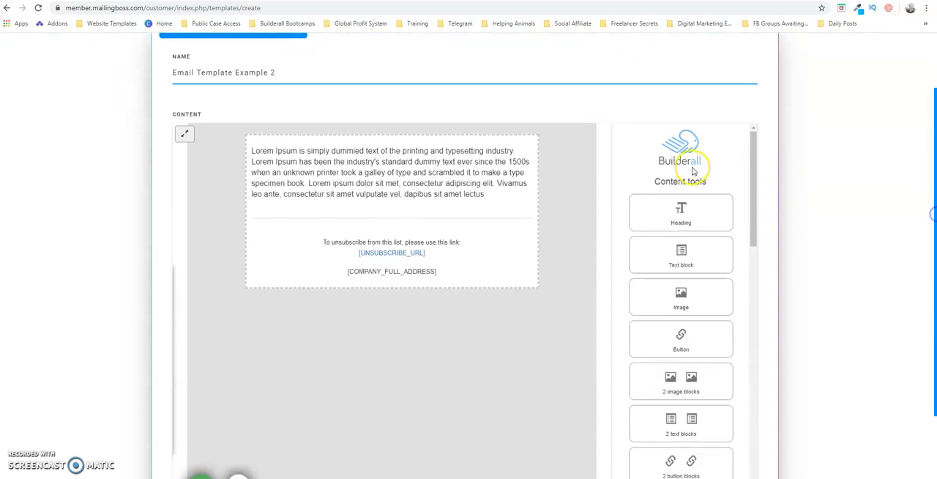
drag(753, 195, 773, 152)
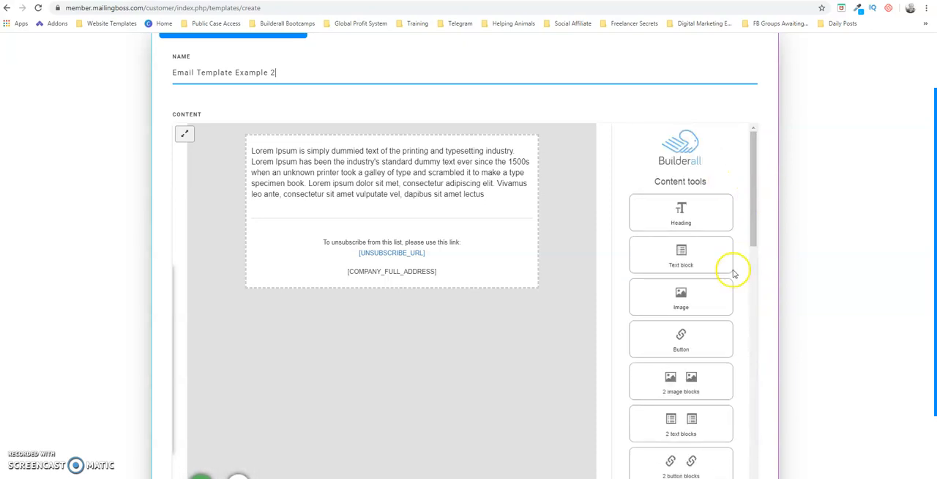
drag(685, 295, 685, 295)
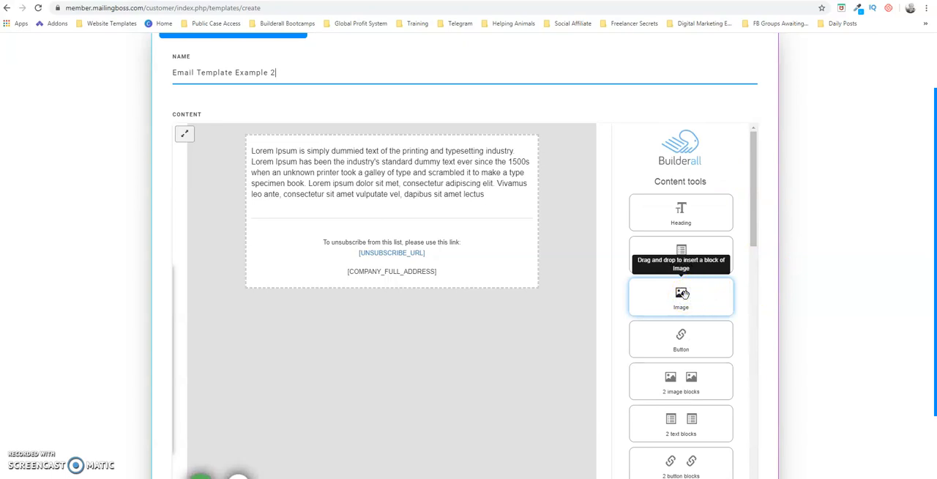
drag(683, 293, 308, 161)
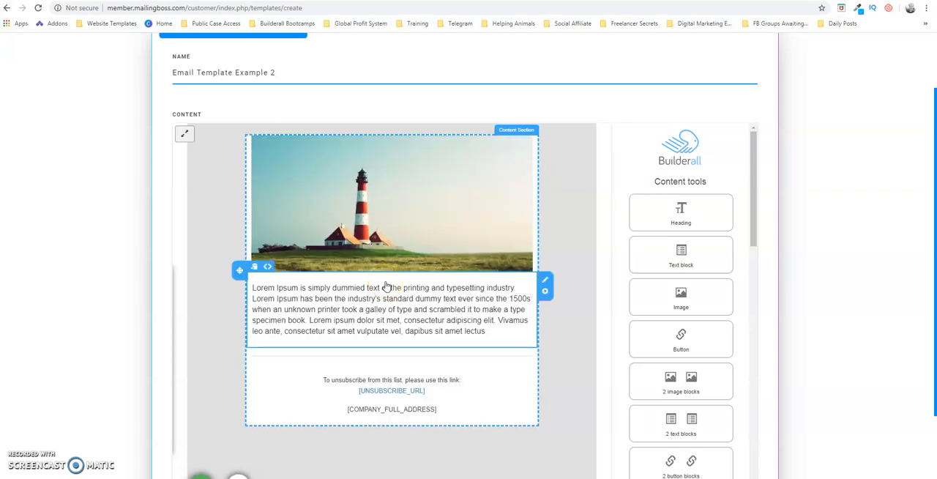
Replace the lighthouse placeholder image with the Bentley_Continental_GT photo from the Downloads folder
click(389, 195)
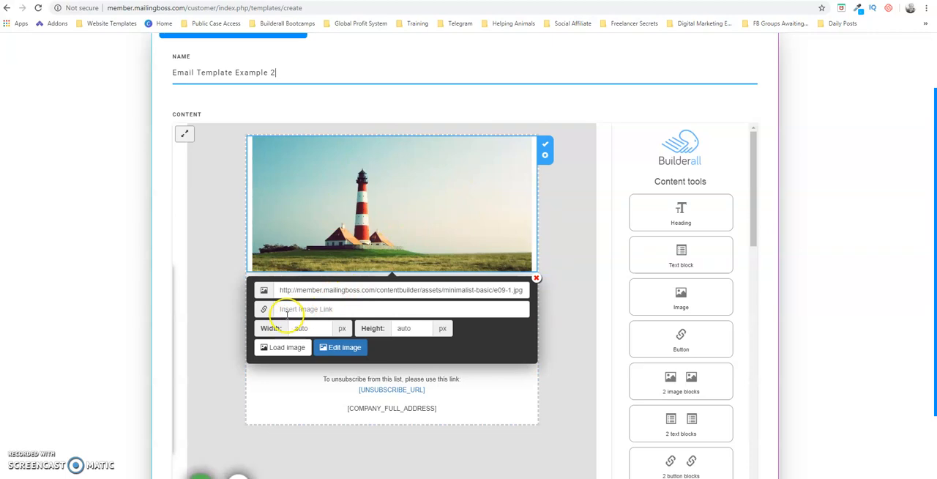
click(284, 348)
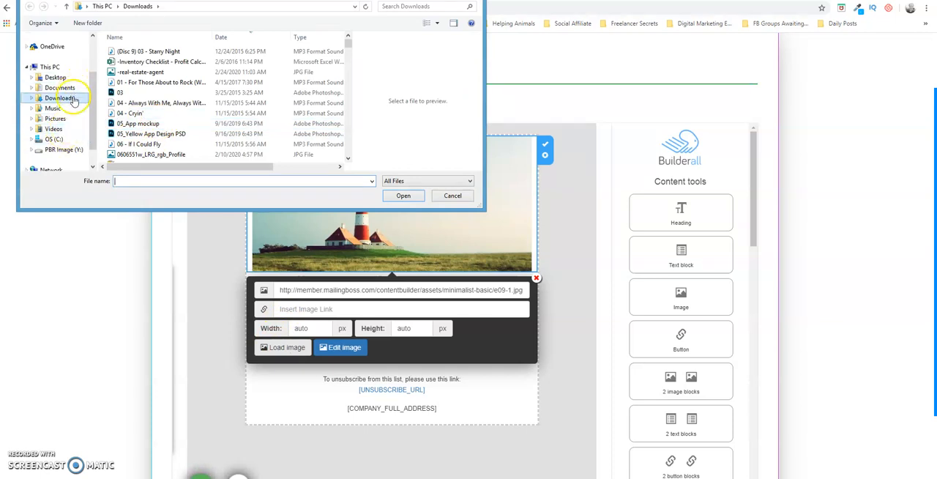
click(73, 99)
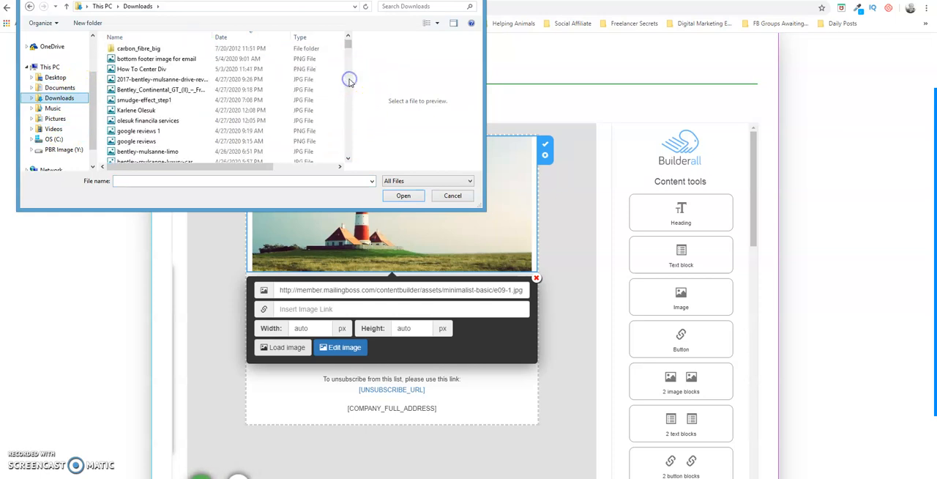
click(156, 90)
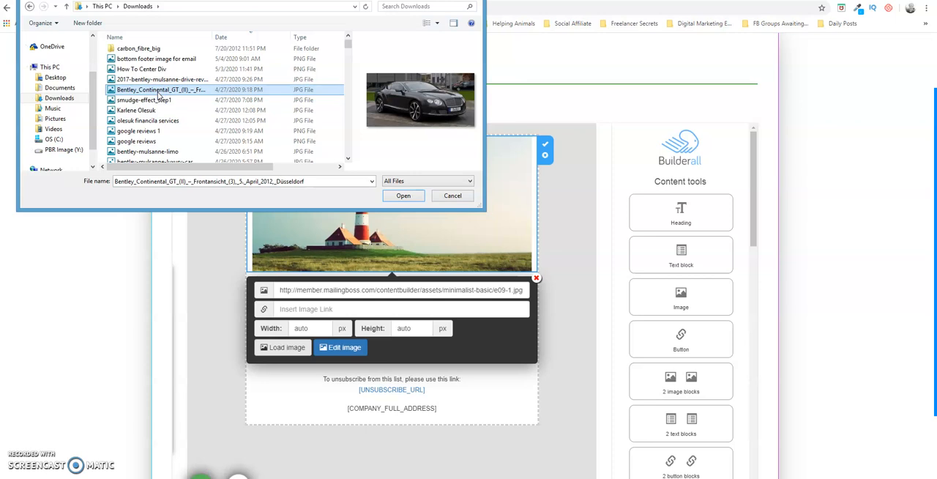
click(405, 195)
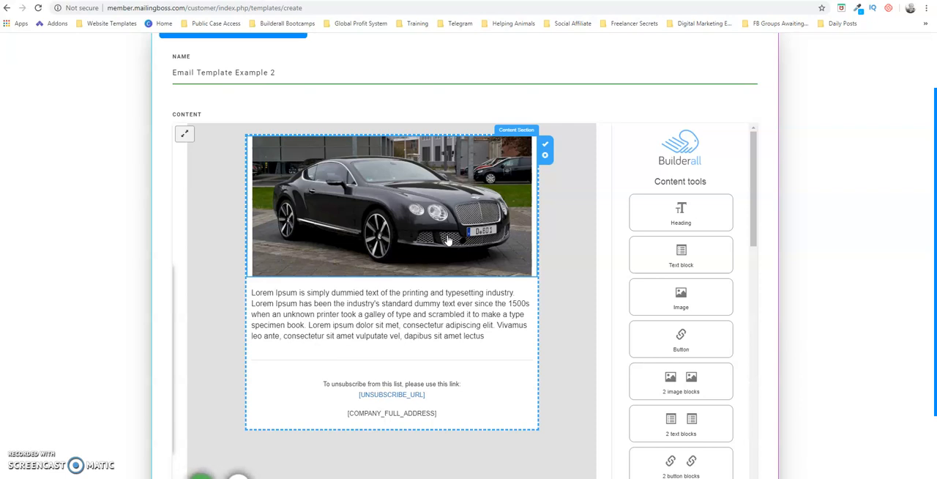
click(360, 225)
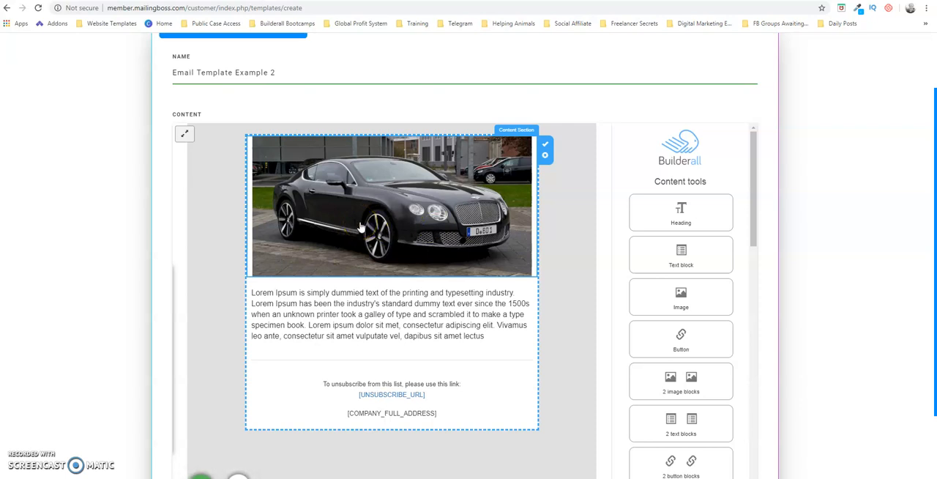
click(361, 225)
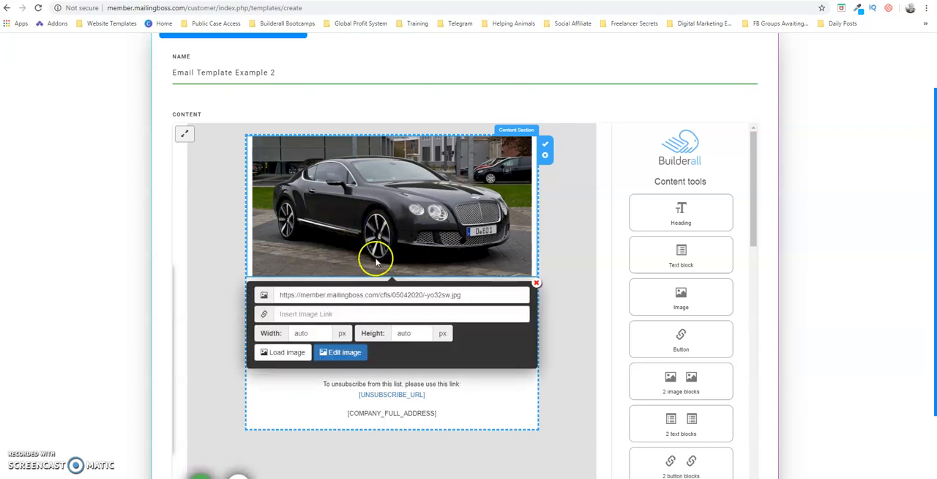
click(295, 313)
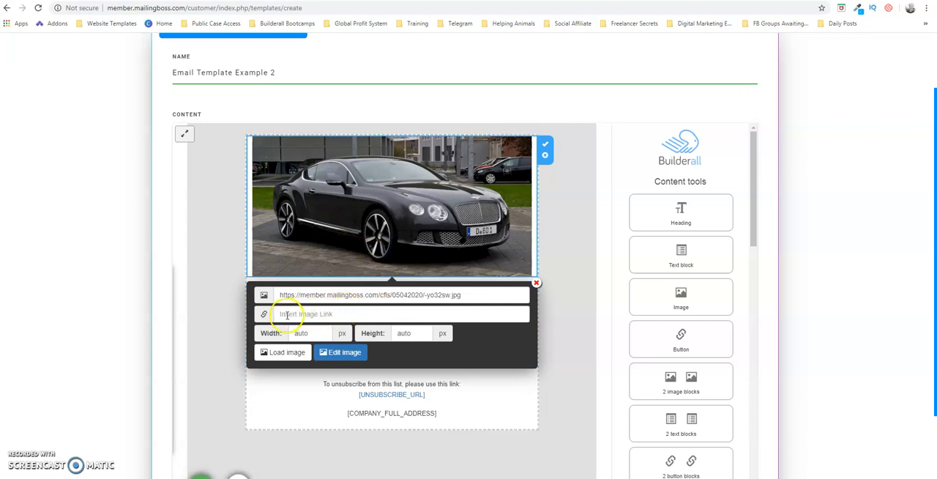
click(337, 314)
text(h)
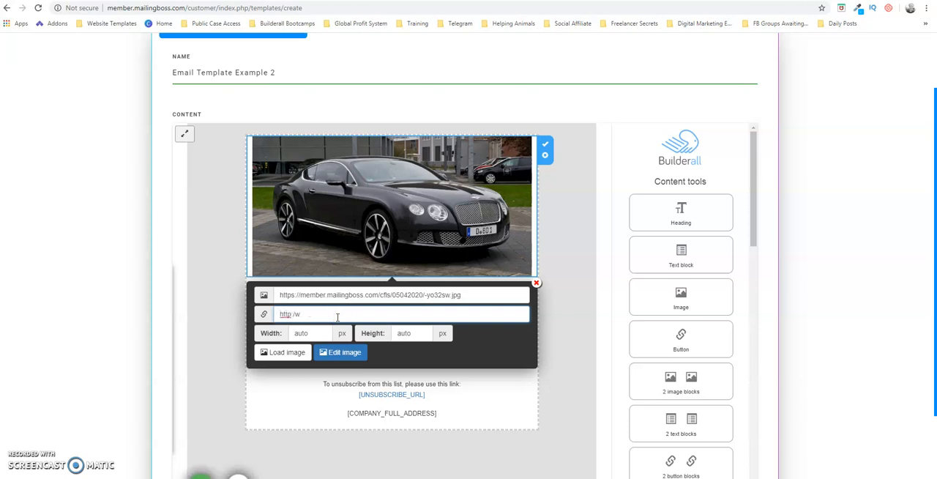
text(ttp://www.google.com)
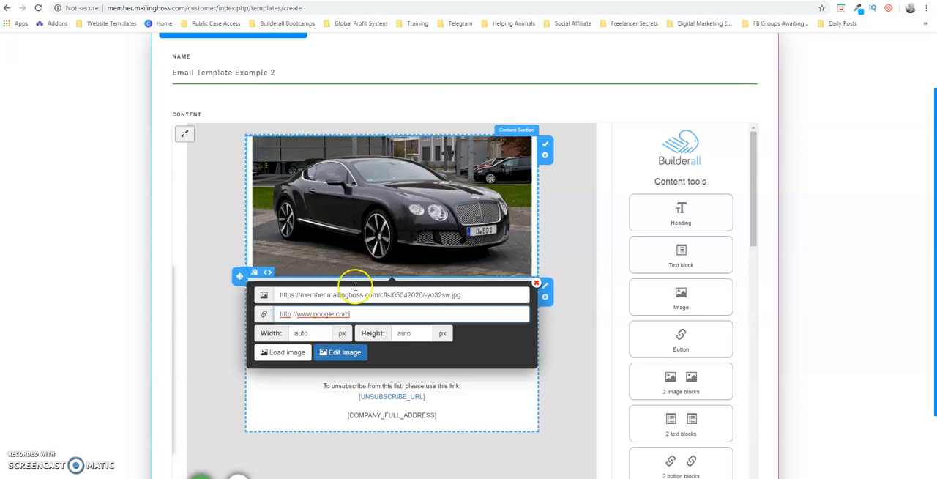
click(321, 334)
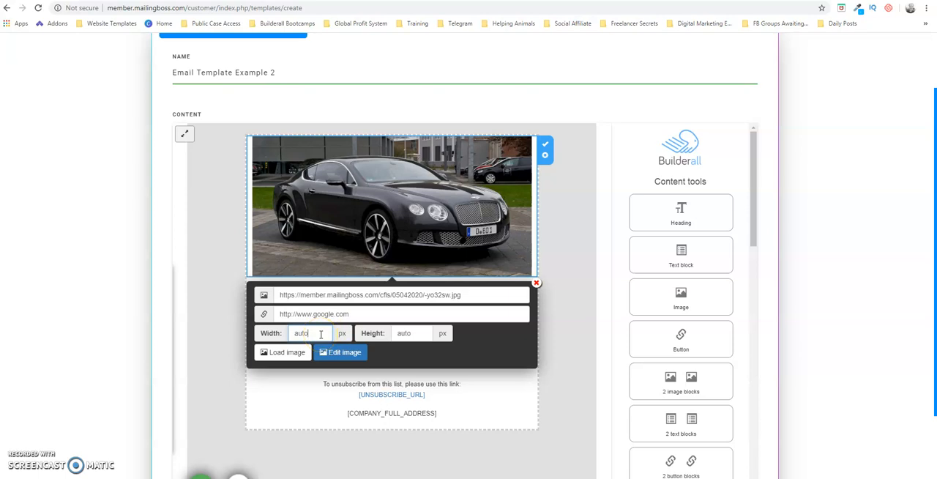
click(347, 332)
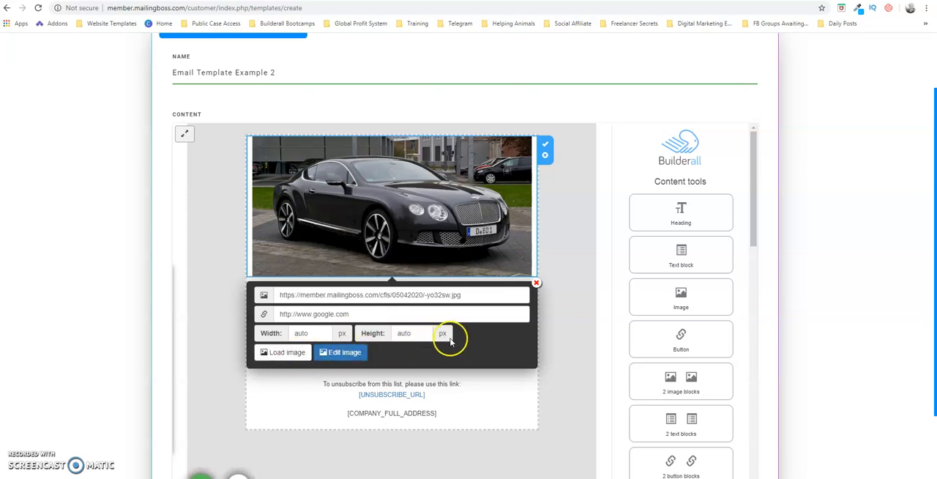
click(545, 157)
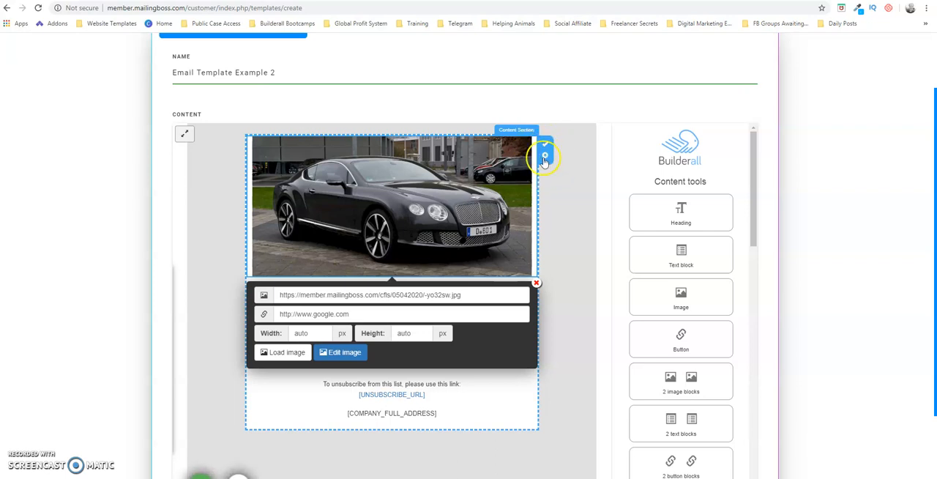
click(545, 144)
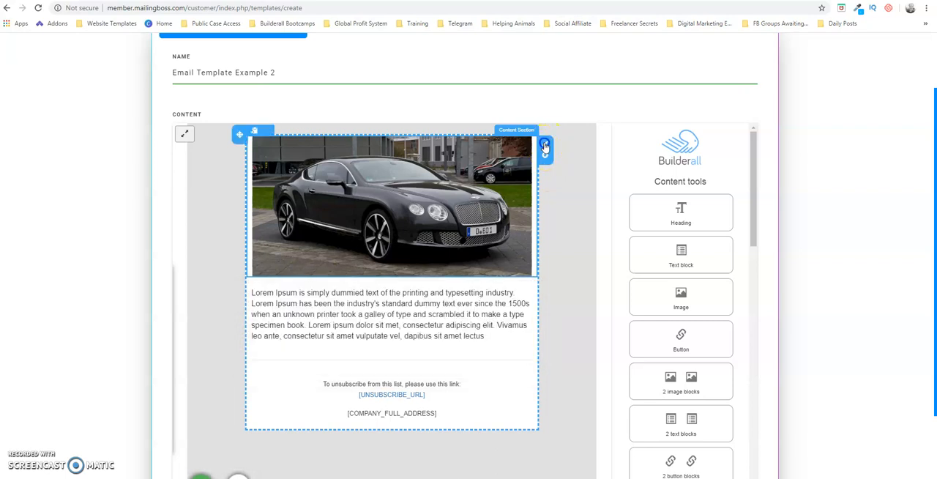
Replace the Lorem Ipsum paragraph below the car image with "This is random text"
click(432, 311)
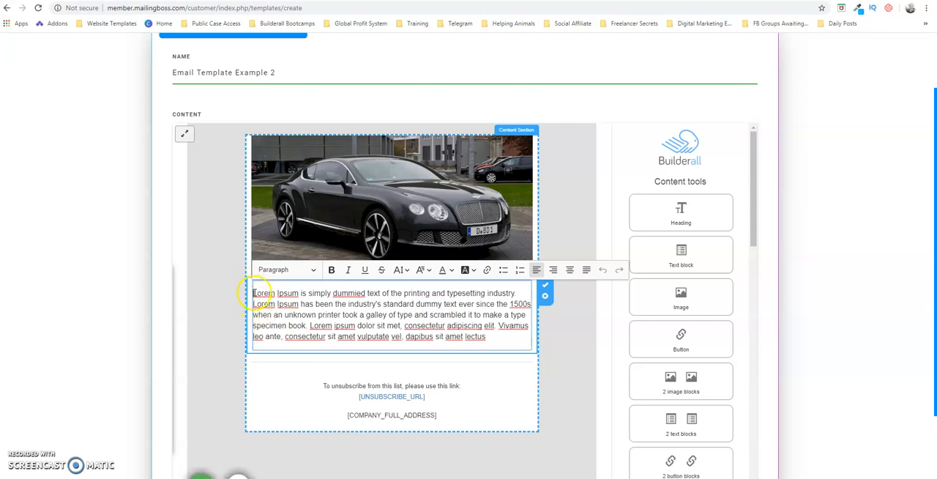
drag(253, 293, 508, 352)
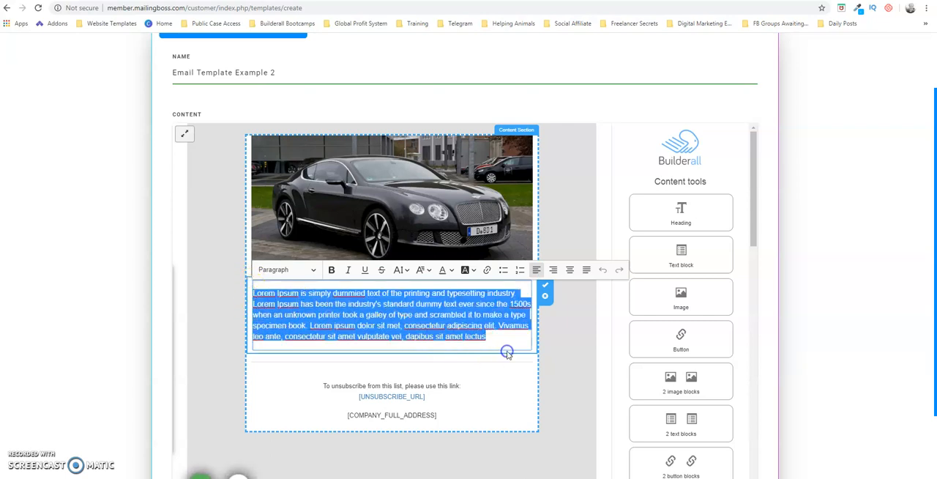
key(BackSpace)
click(503, 368)
text(This is)
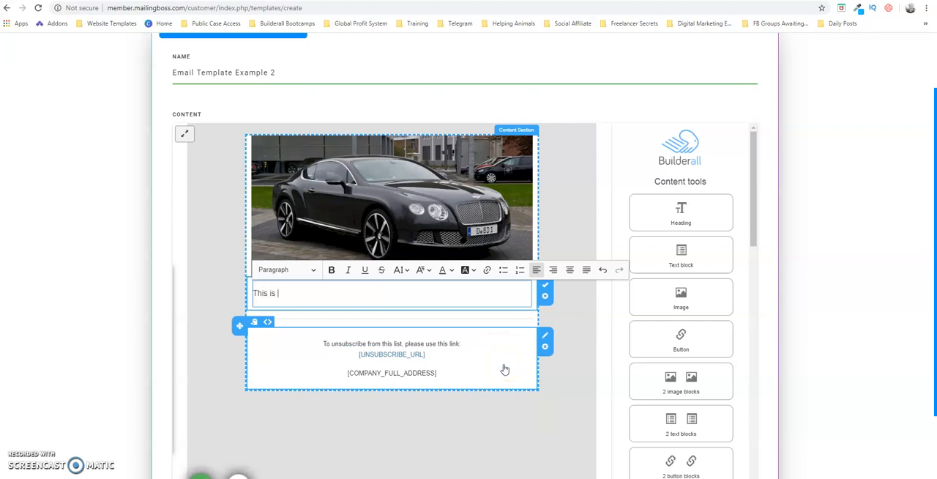
text( random text)
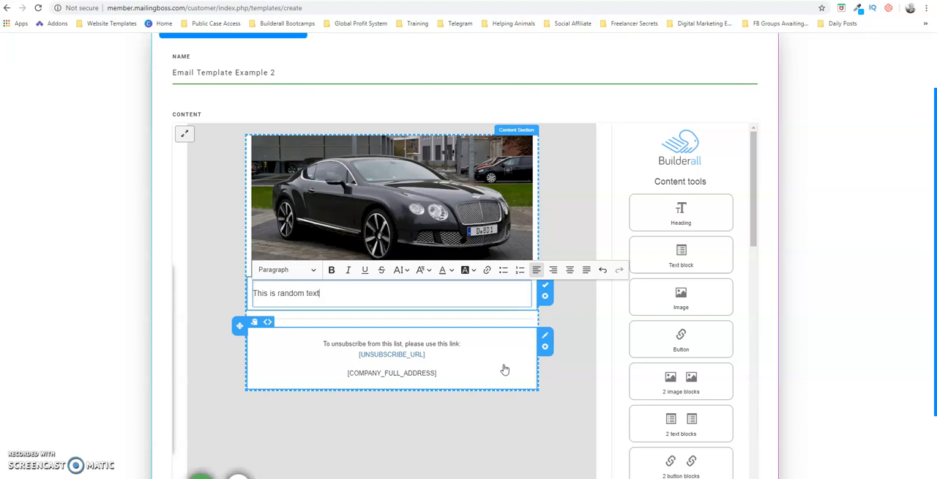
Fill the text block with repeated copies of "This is random text" across three paragraphs and save the block
key(ctrl+a)
key(ctrl+c)
key(Right)
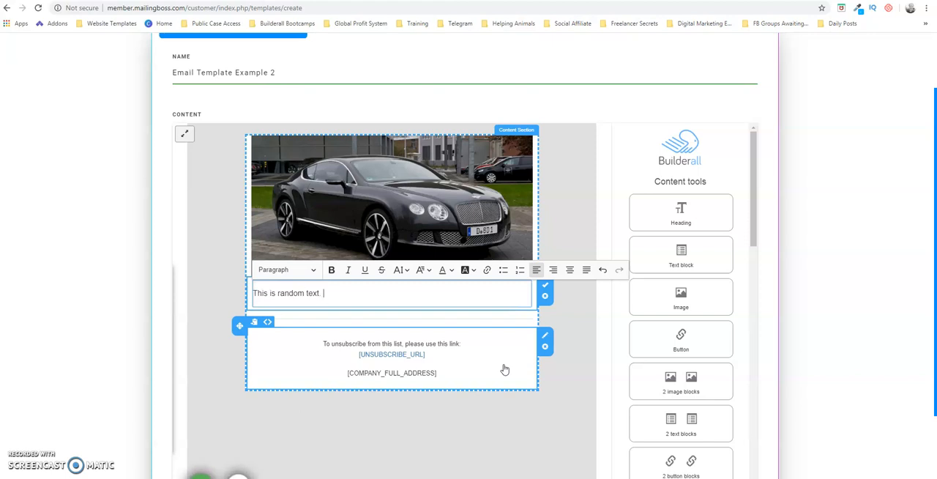
key(ctrl+v)
key(ctrl+v)
key(ctrl+v)
key(ctrl+v)
key(ctrl+v)
key(ctrl+v)
key(ctrl+v)
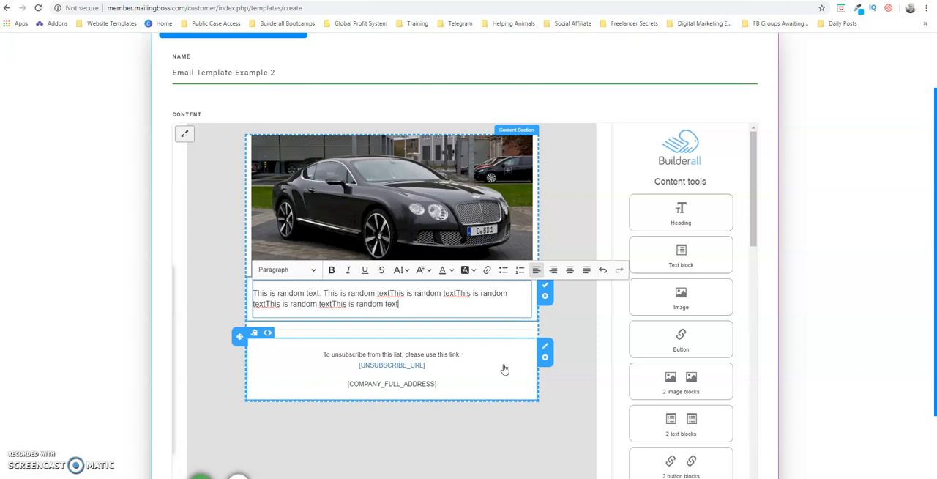
key(Return)
key(ctrl+v)
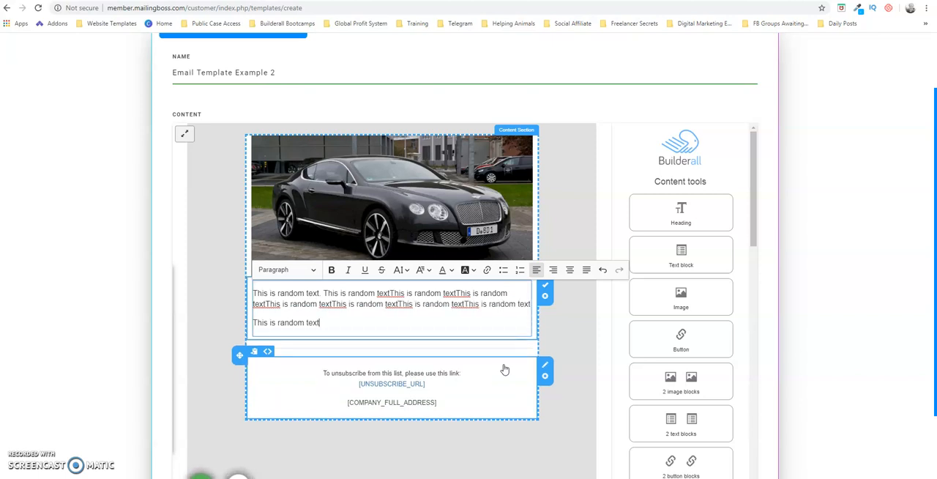
key(ctrl+v)
key(Return)
key(ctrl+v)
key(ctrl+v)
key(ctrl+v)
key(ctrl+v)
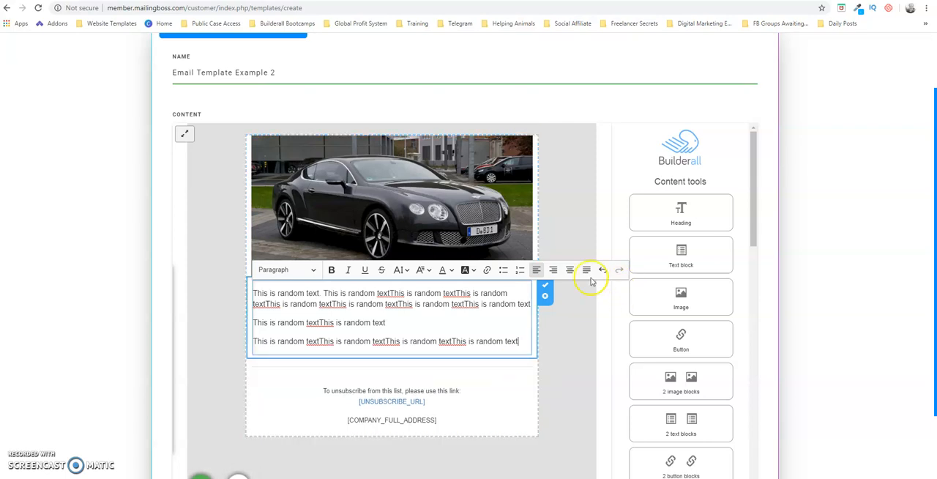
click(546, 287)
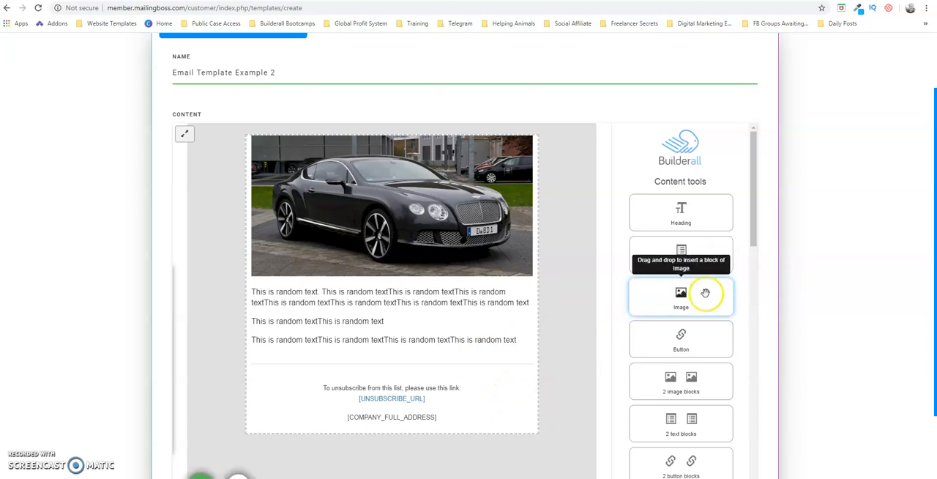
Insert an Image block below the random text and load the 2017-bentley-mulsanne-drive-review photo from the Downloads folder into it
drag(703, 299, 324, 376)
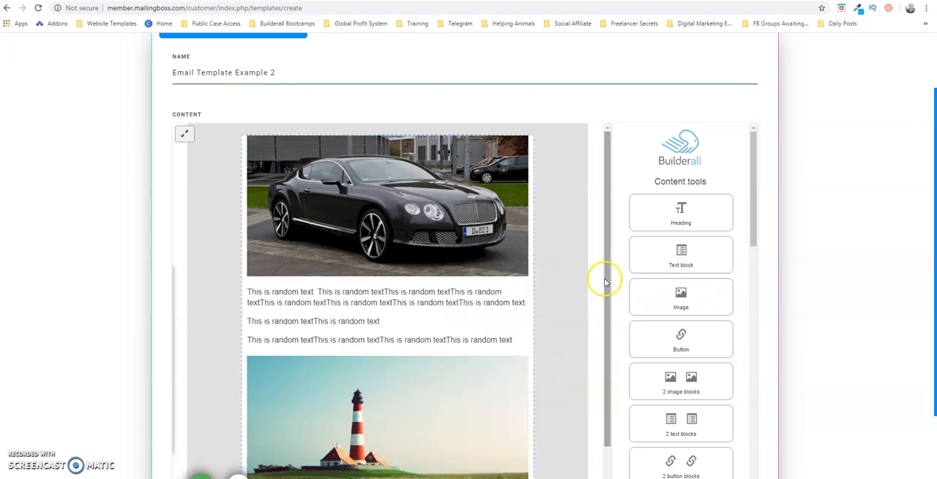
drag(606, 283, 641, 382)
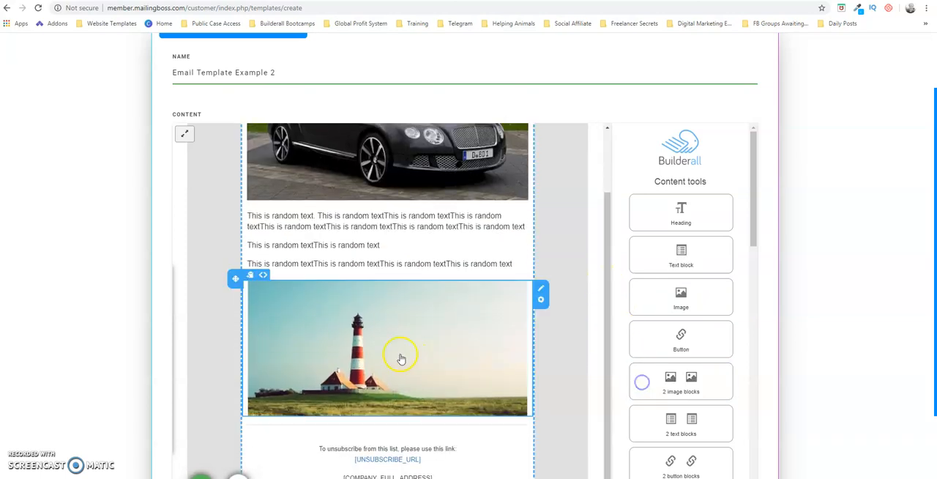
click(401, 358)
click(297, 261)
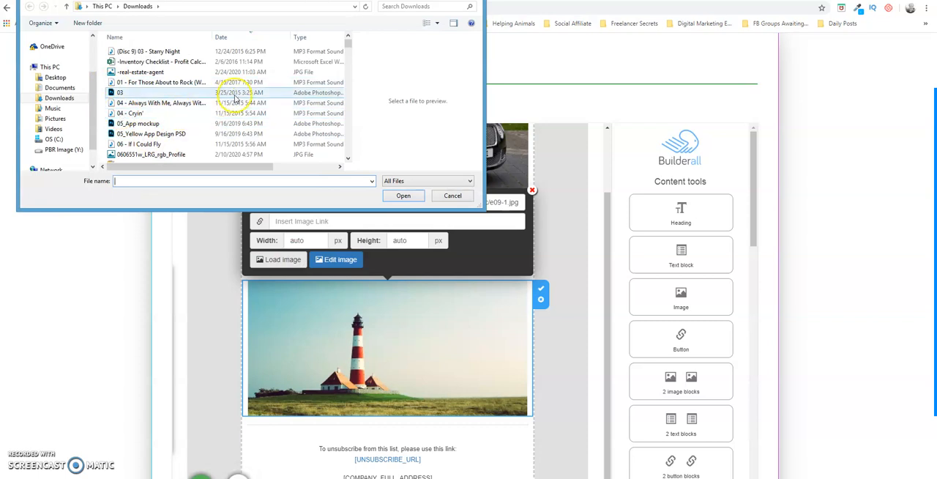
click(351, 137)
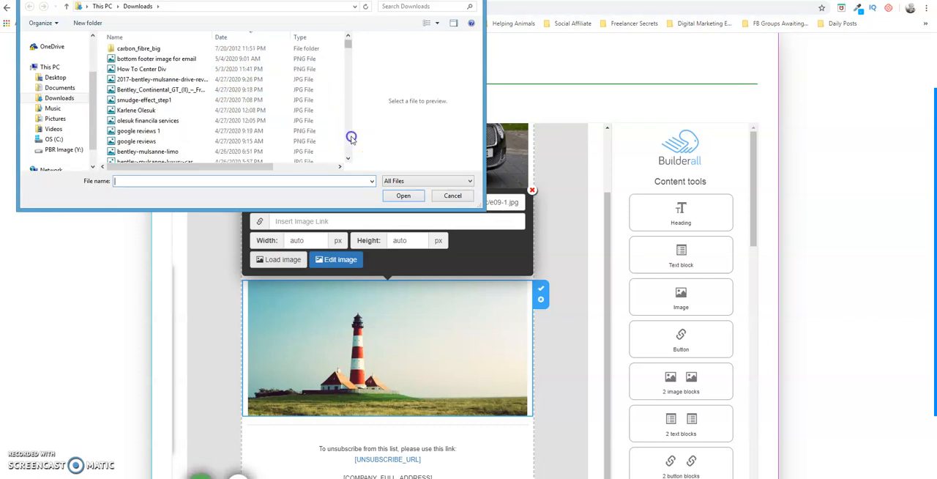
click(151, 80)
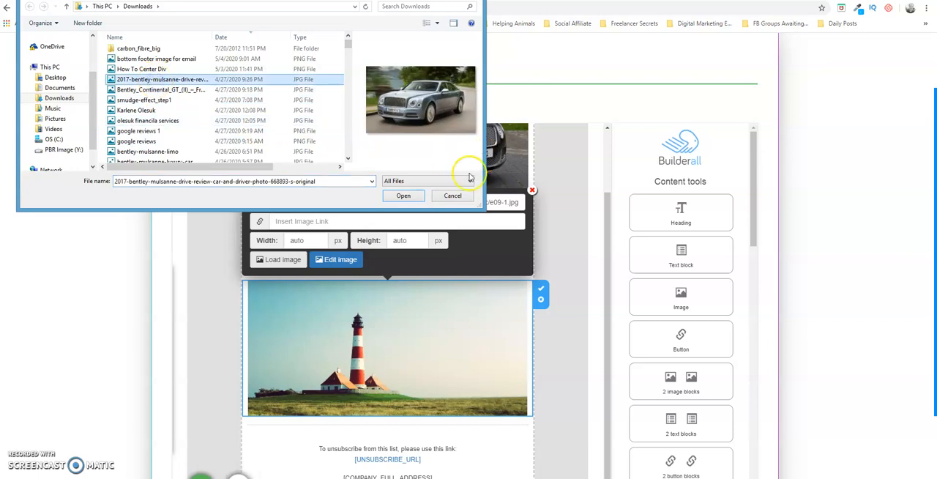
click(403, 195)
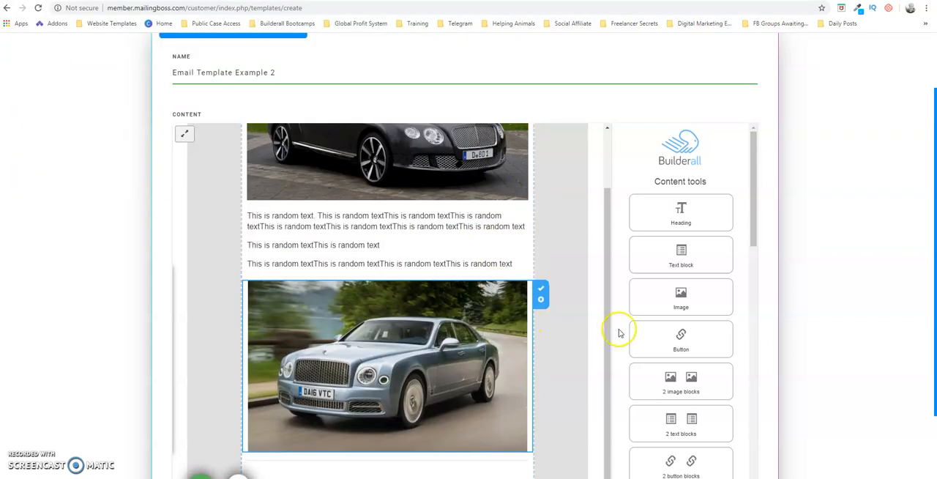
Insert a Button block directly below the Bentley Mulsanne image
drag(607, 306, 611, 374)
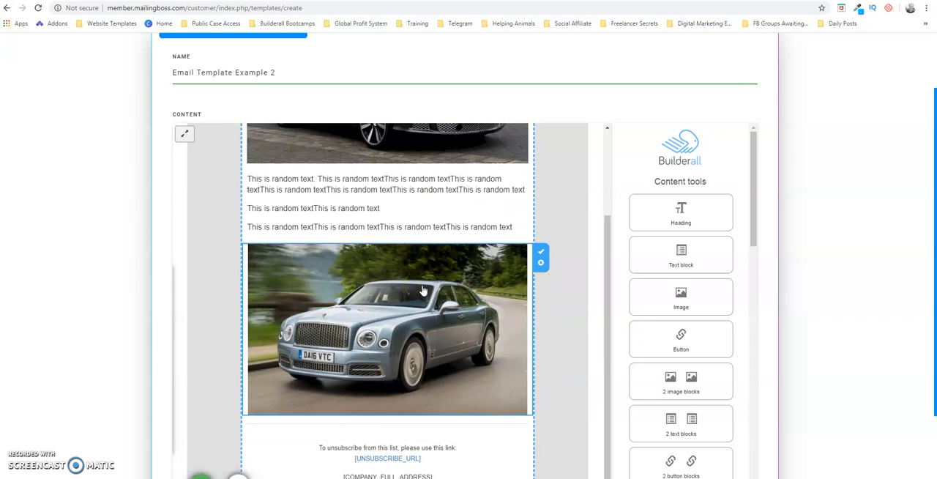
drag(609, 295, 609, 337)
drag(755, 217, 762, 251)
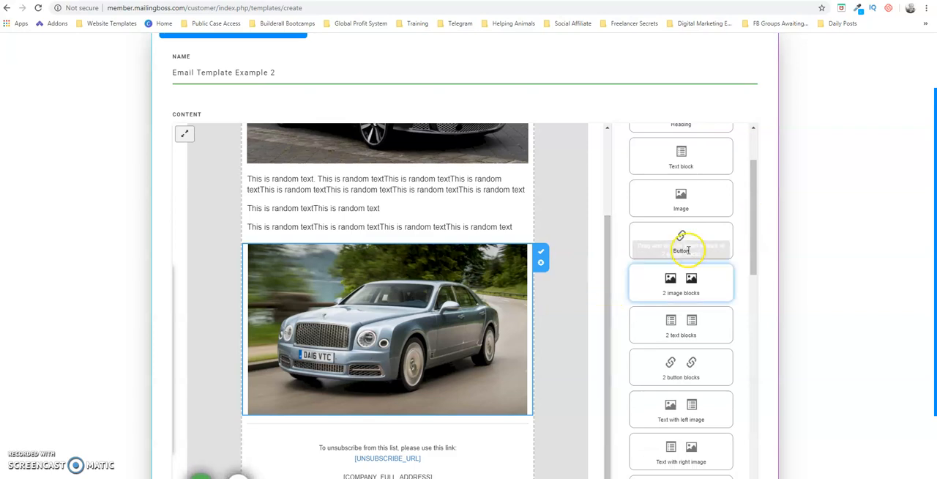
drag(696, 243, 494, 322)
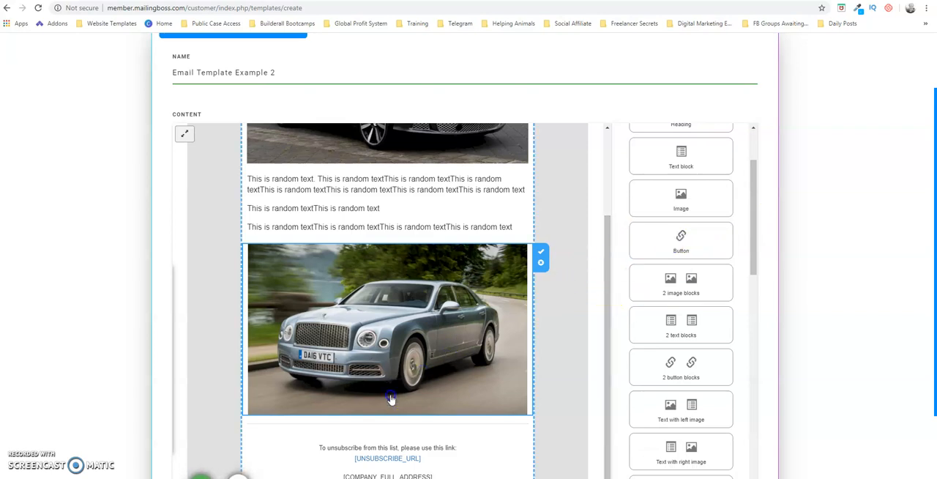
click(662, 271)
drag(670, 240, 289, 442)
drag(606, 334, 603, 385)
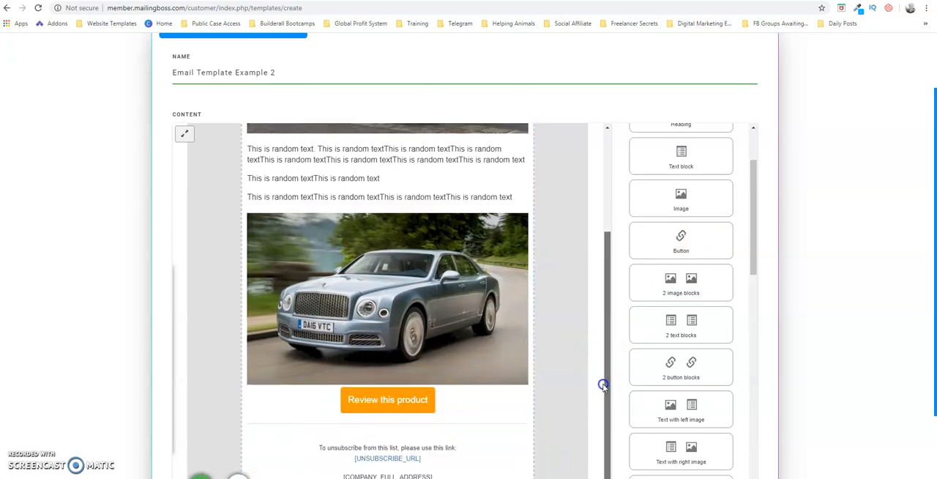
drag(750, 218, 756, 293)
Enlarge the "Review this product" button to the second-largest size and keep its position centred
click(410, 405)
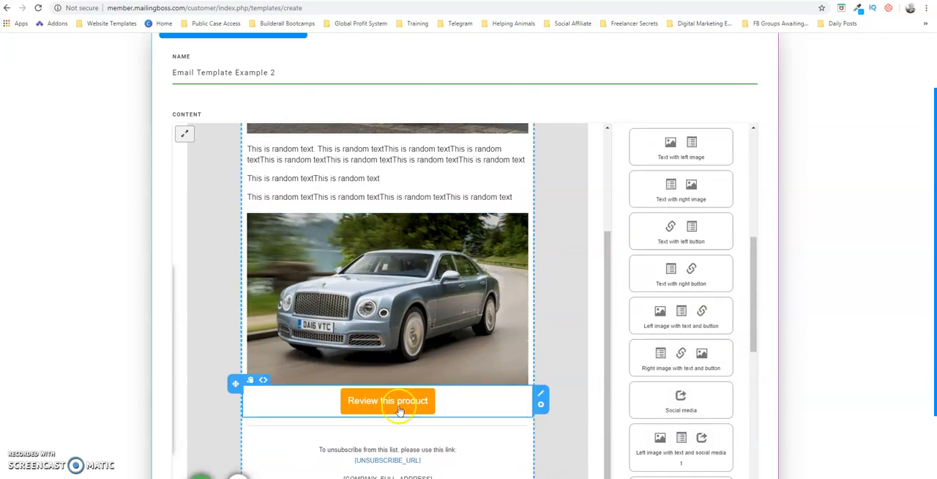
click(399, 407)
drag(446, 359, 480, 360)
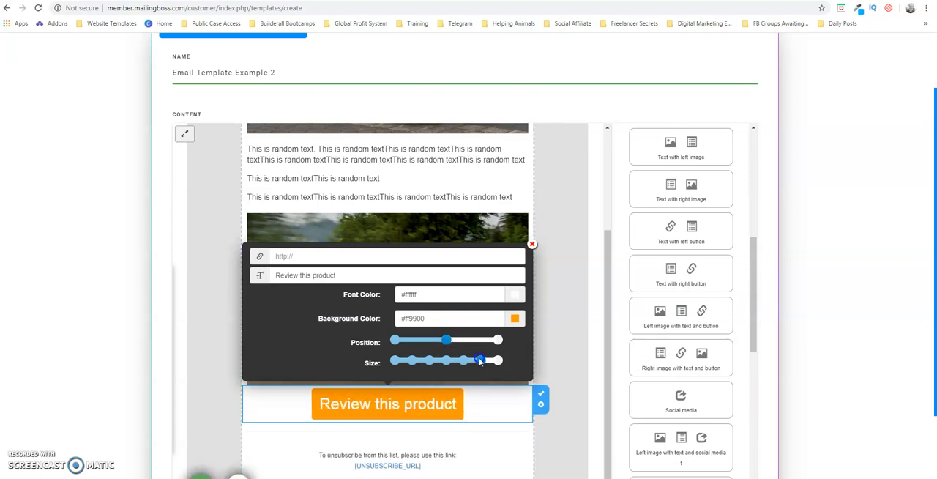
click(447, 341)
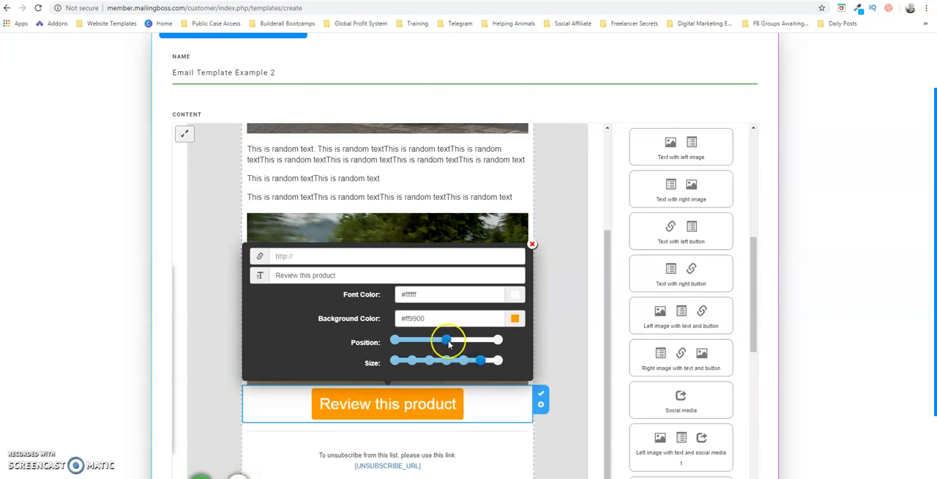
mouse_move(449, 343)
mouse_down()
mouse_move(397, 340)
mouse_move(496, 340)
mouse_move(447, 339)
mouse_up()
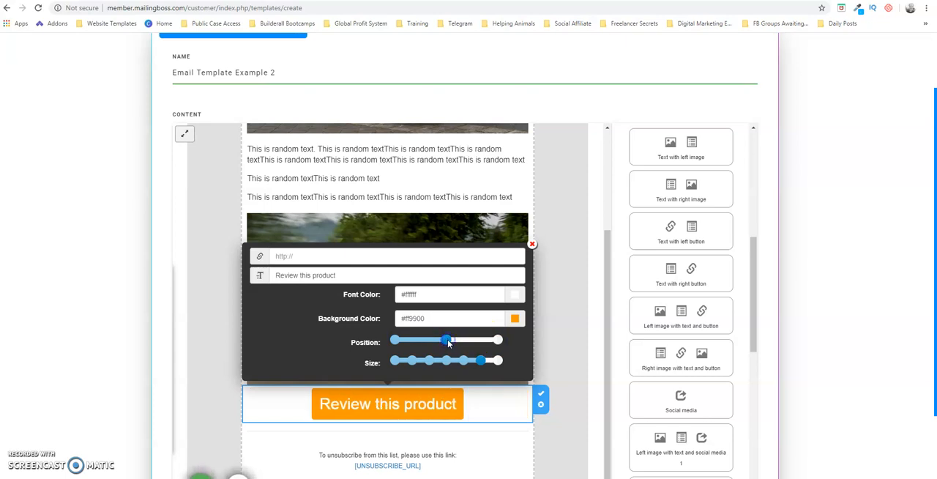
Set the button's background color to pink #ff008a and its font color to near-black #0d0c0c
click(517, 322)
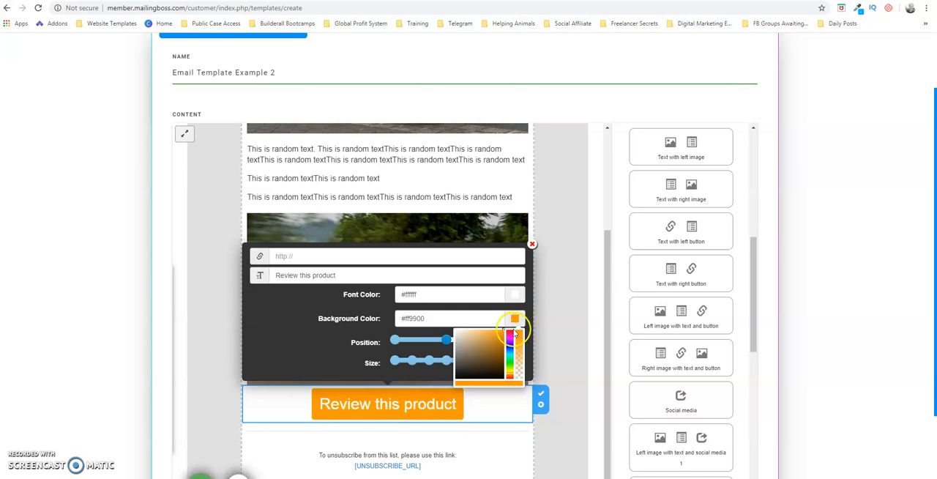
click(509, 334)
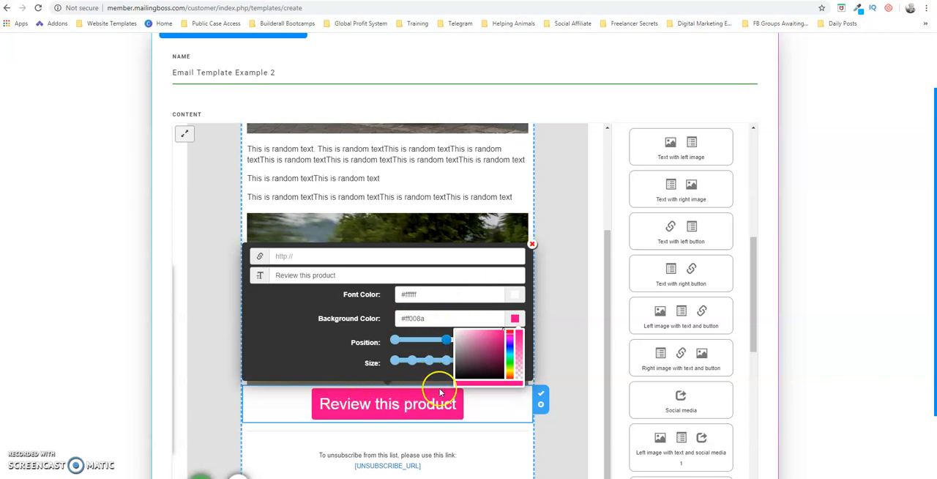
click(436, 294)
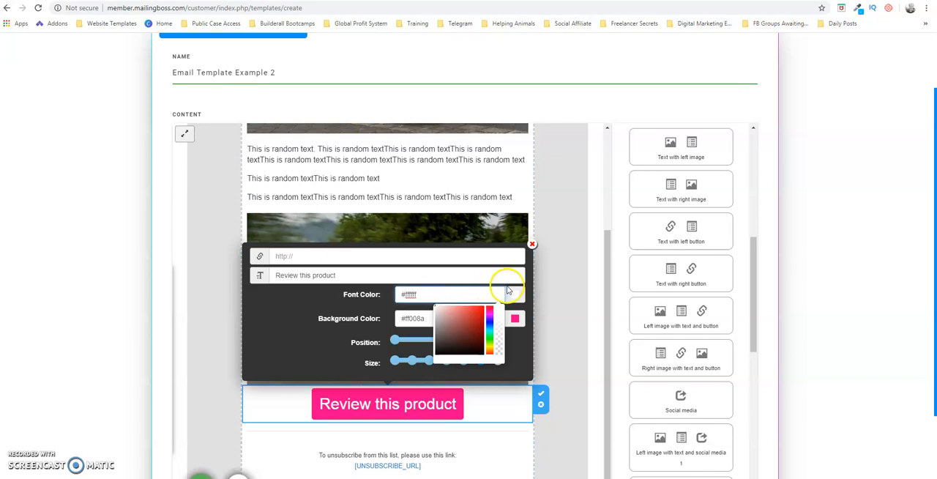
drag(436, 310, 437, 353)
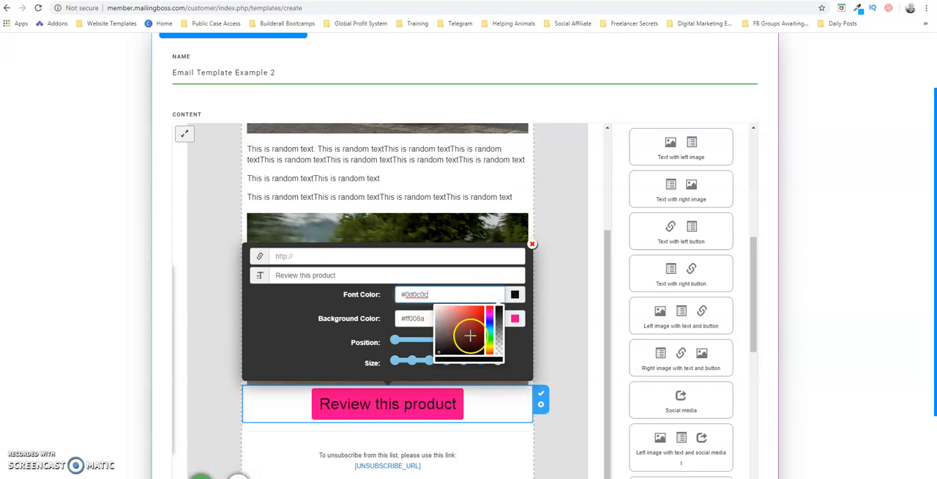
click(513, 293)
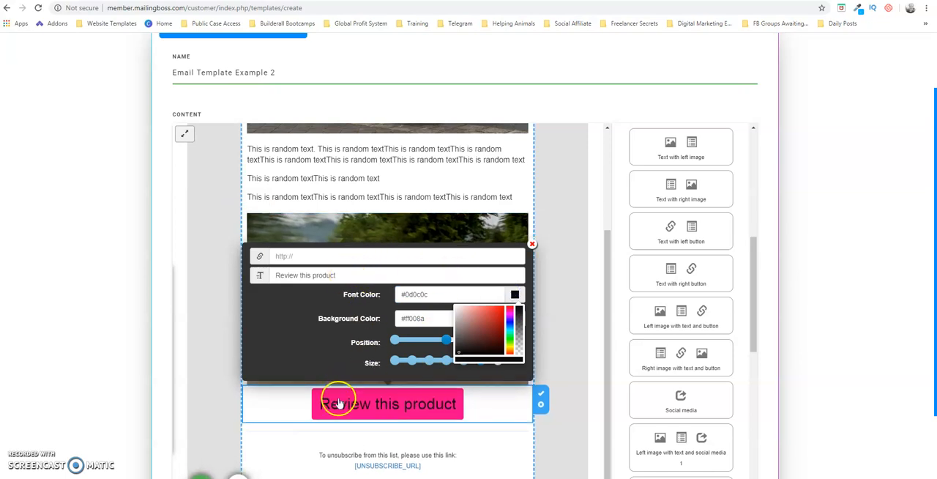
Change the button's text to "Click To Get Info"
drag(346, 275, 259, 283)
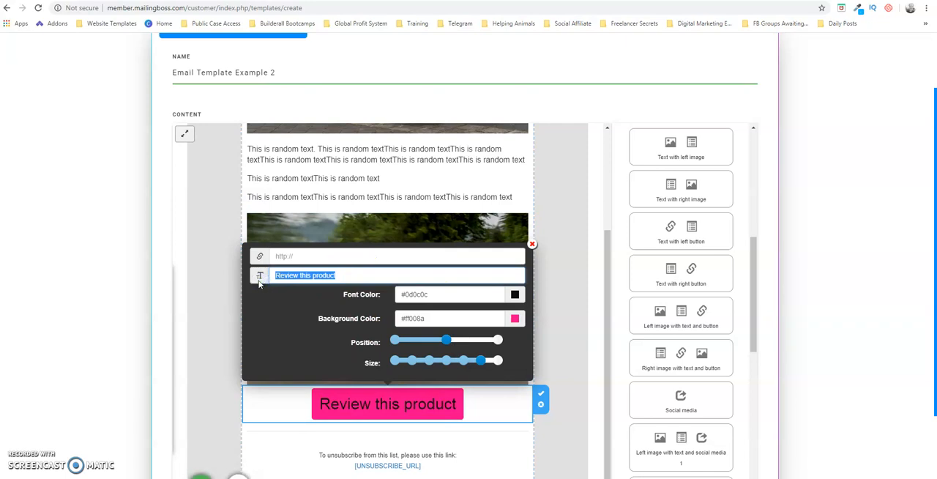
text(Click)
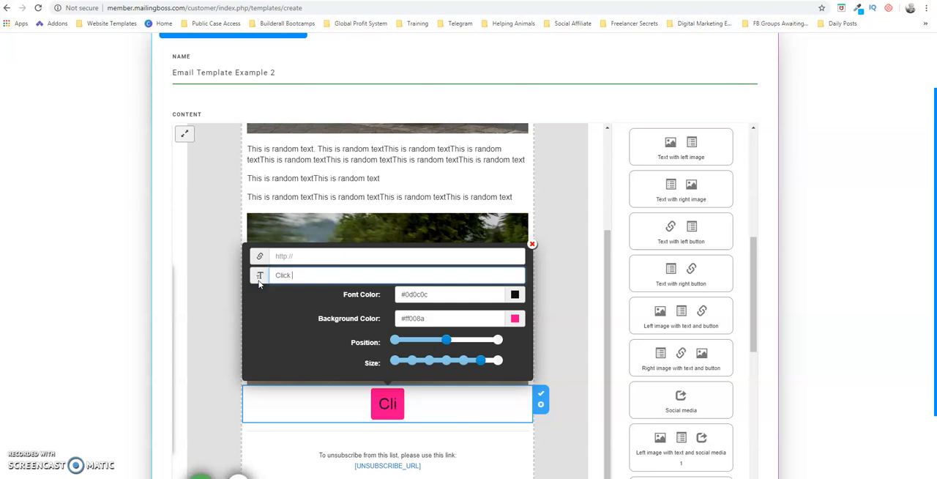
text( To Get Info)
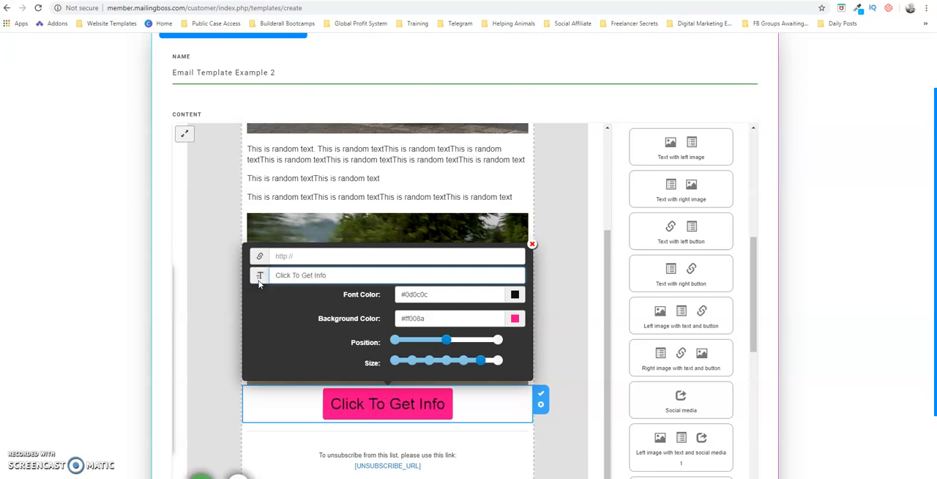
click(327, 257)
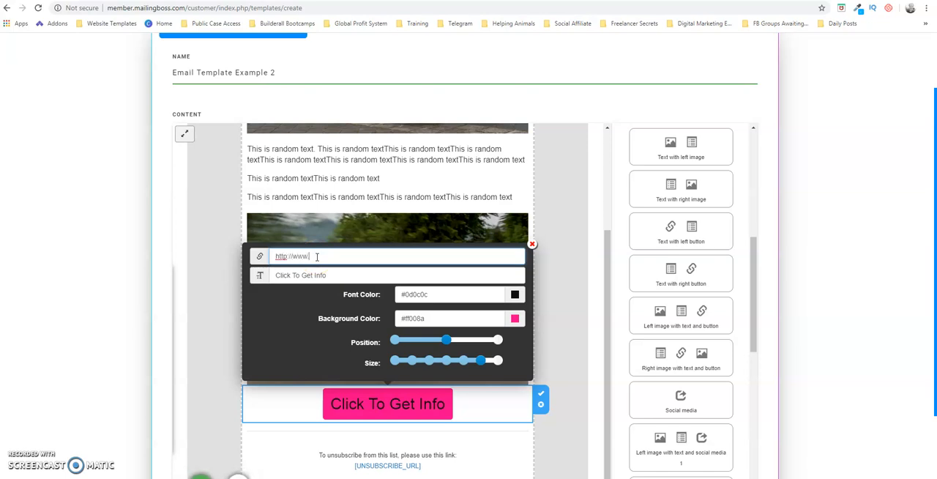
text(google.com)
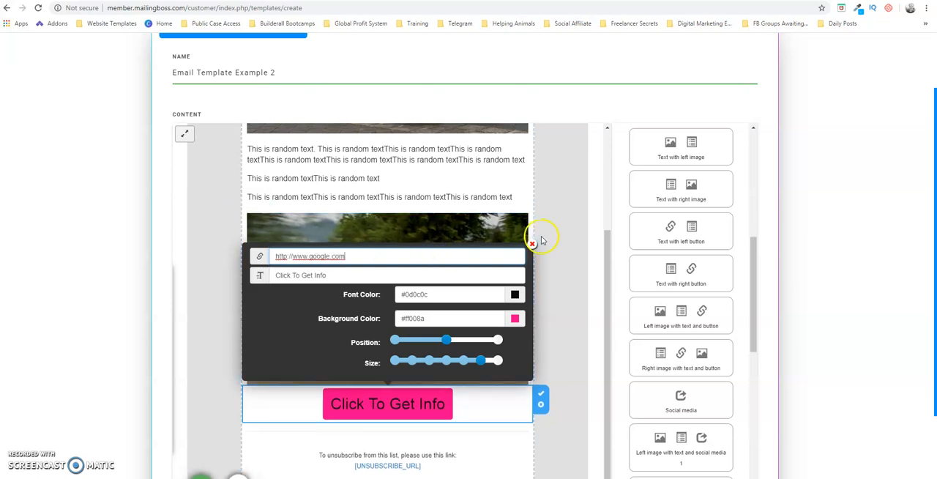
click(491, 403)
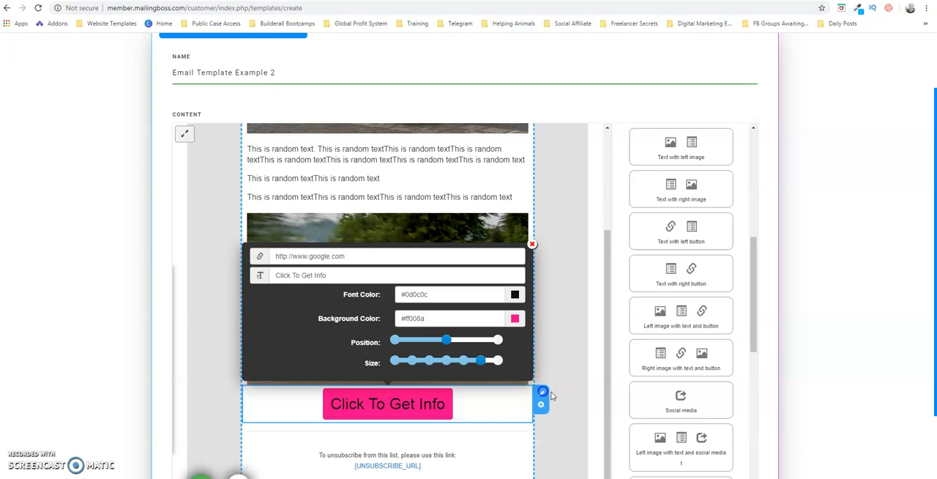
click(543, 395)
click(606, 283)
drag(605, 283, 598, 370)
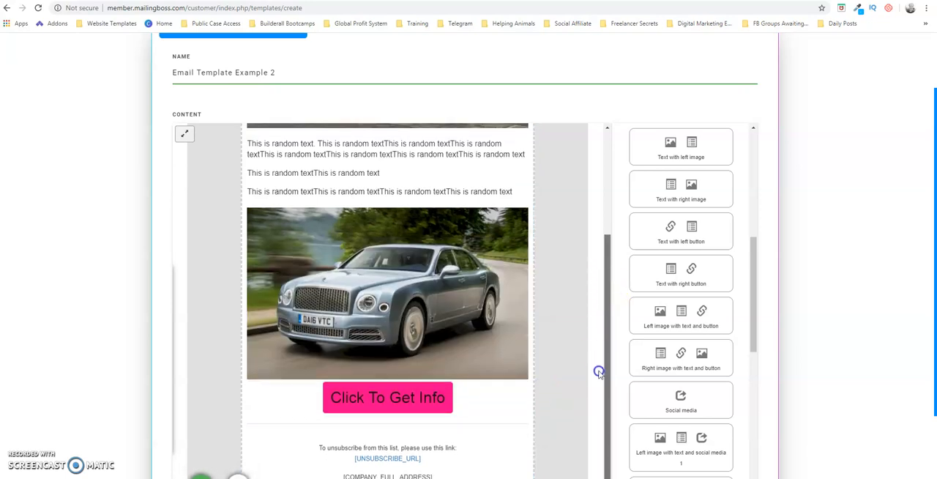
Set the color of the divider line below the "Click To Get Info" button to red #ed2929 and save the divider block
click(753, 261)
drag(752, 261, 761, 374)
click(604, 373)
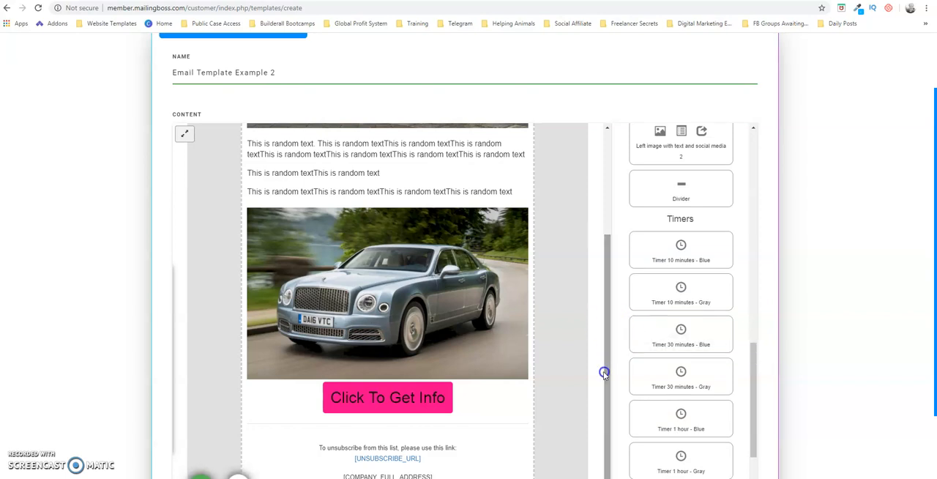
click(485, 427)
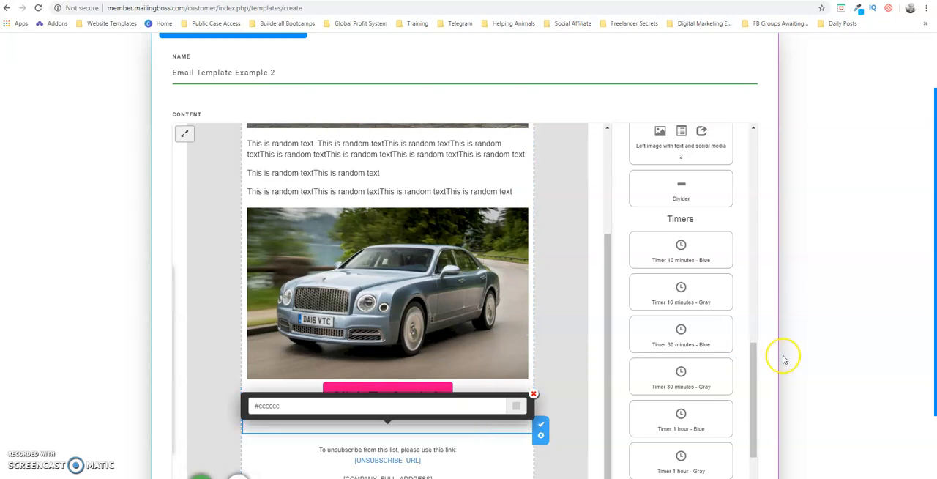
drag(751, 359, 753, 315)
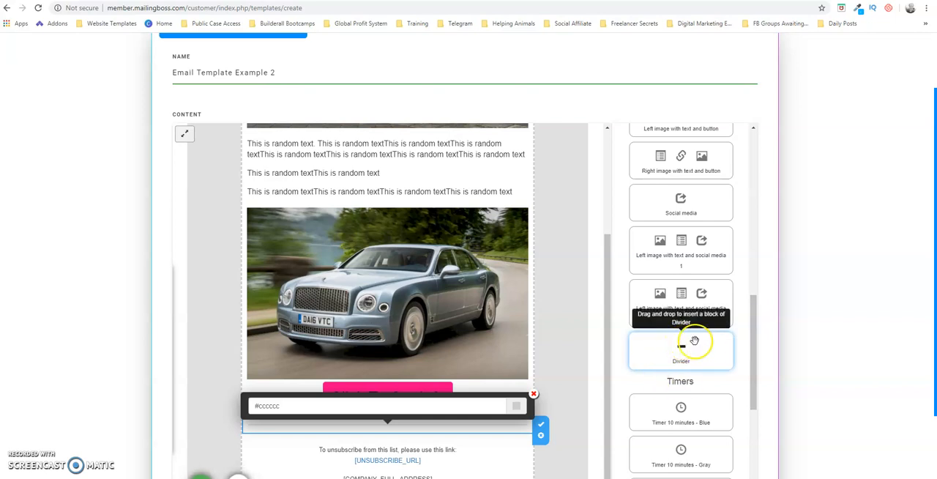
drag(754, 334, 754, 390)
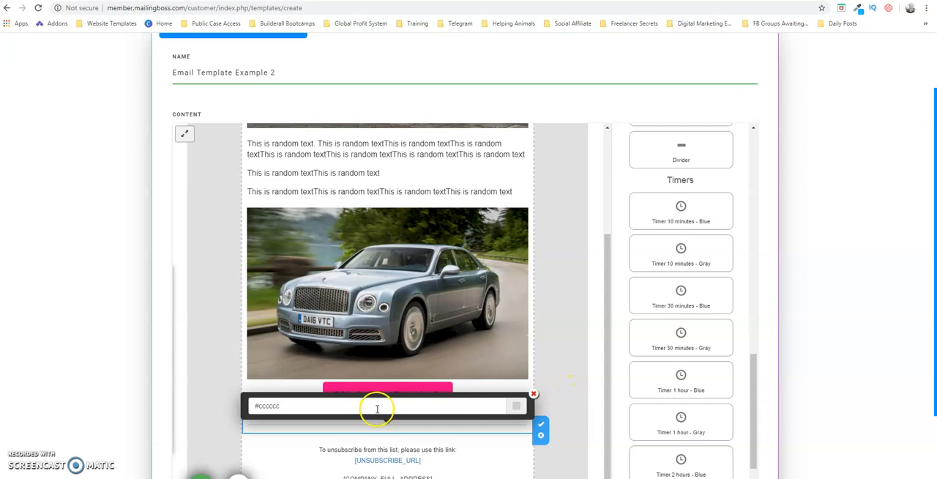
click(518, 406)
click(461, 462)
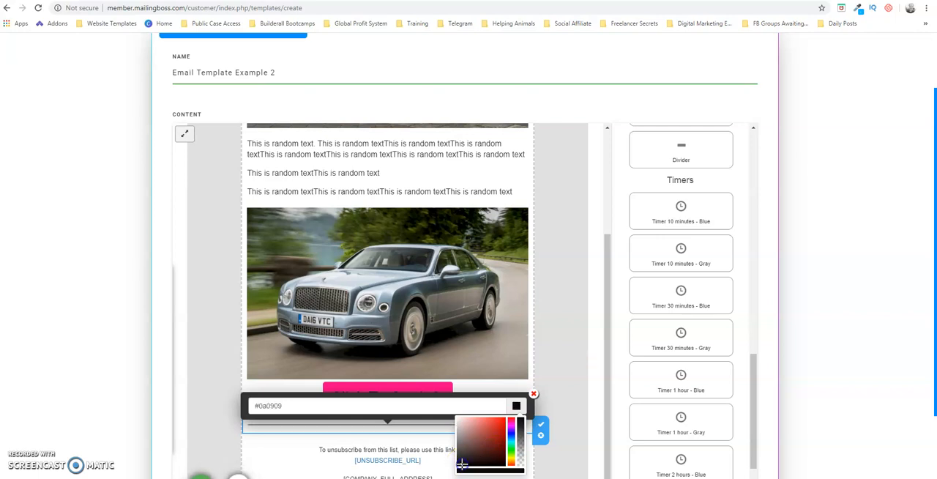
click(497, 420)
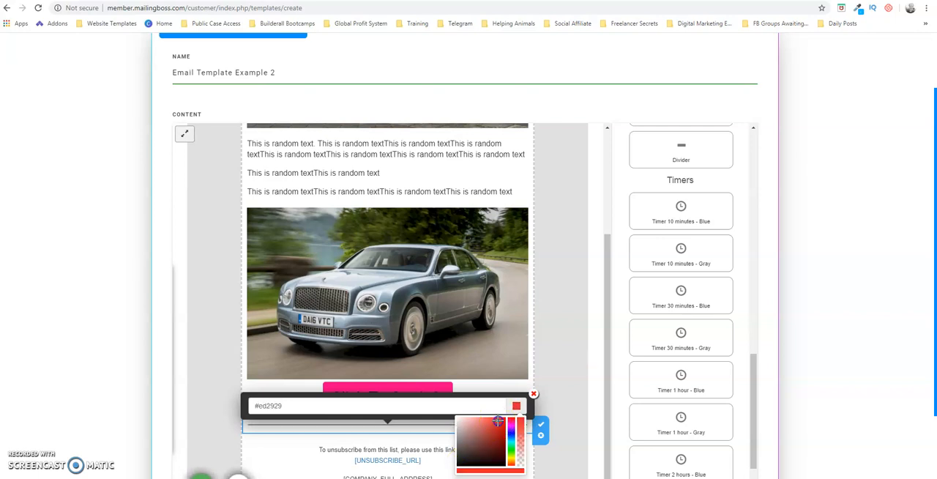
click(541, 426)
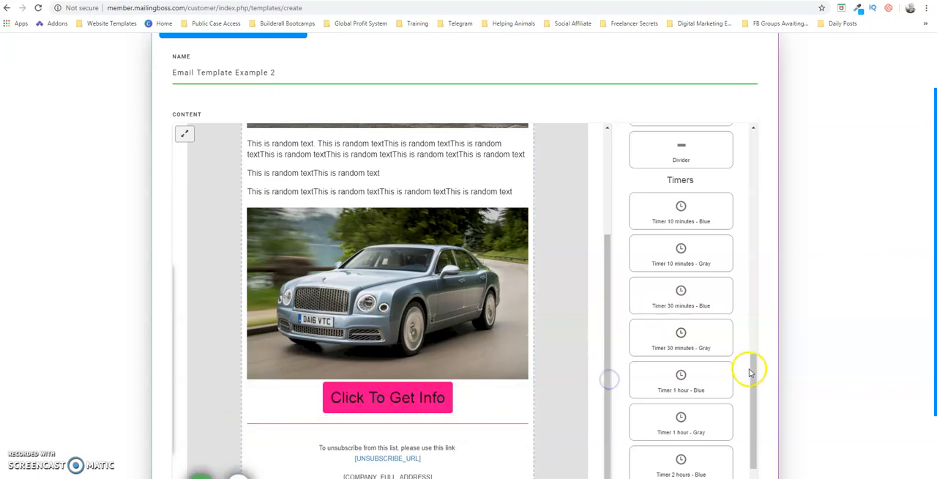
Insert a Social media block between the red divider and the unsubscribe text
drag(754, 374, 771, 457)
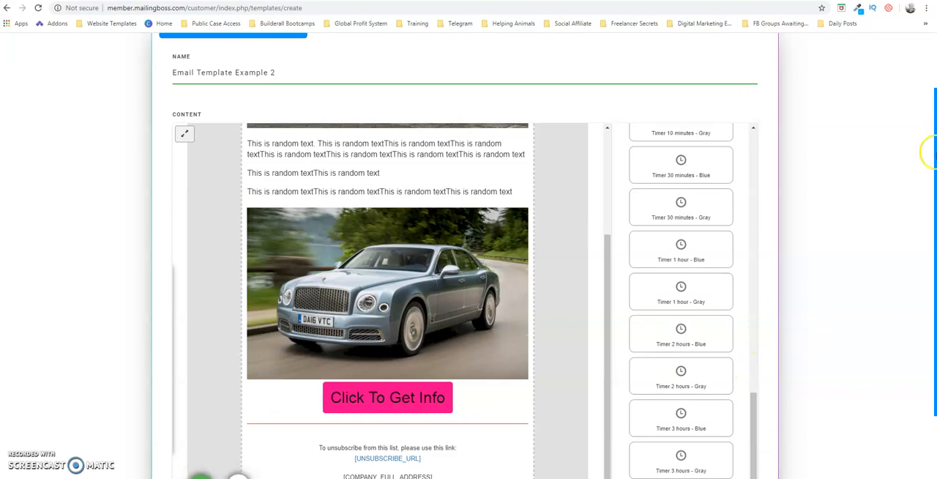
drag(935, 165, 935, 243)
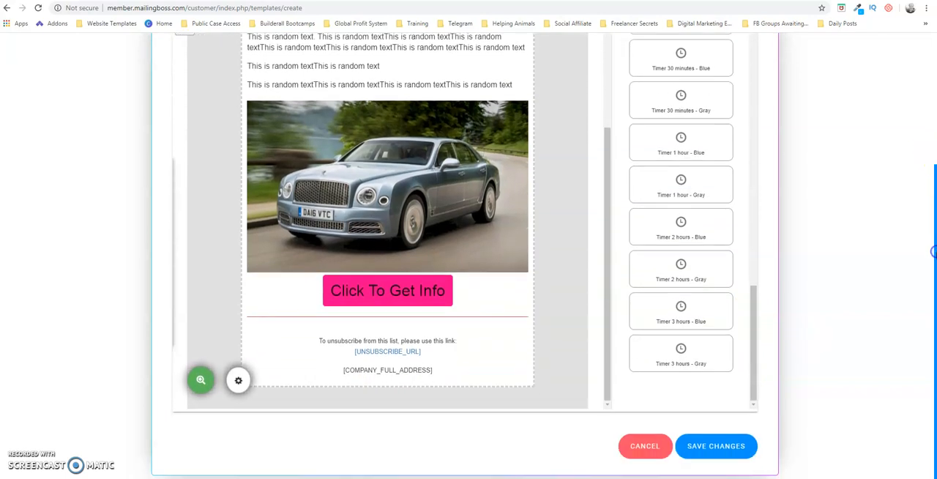
drag(754, 306, 760, 147)
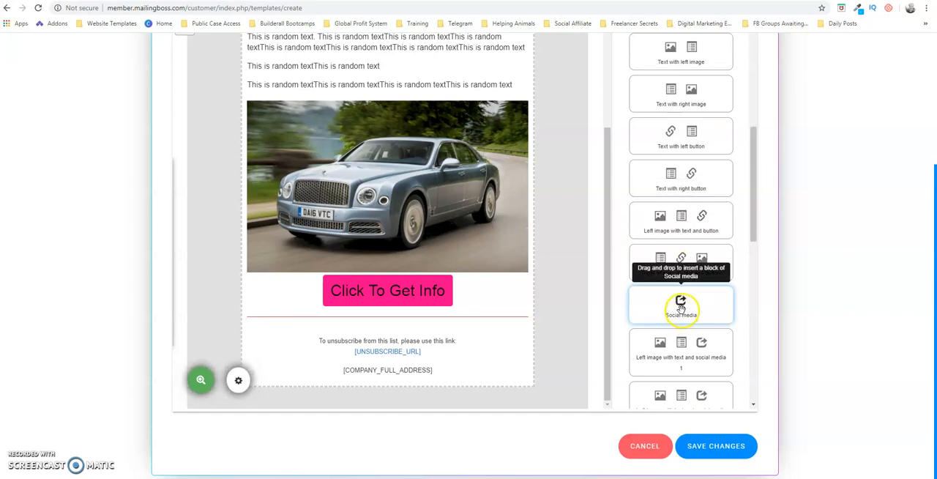
drag(680, 310, 302, 352)
drag(608, 292, 615, 344)
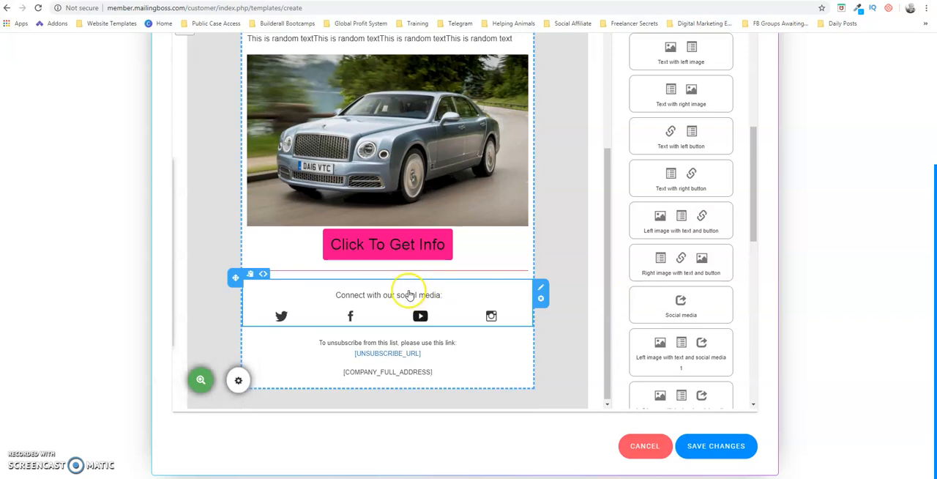
Examine the editing options of the social media heading, the Twitter icon's image and link, and the unsubscribe footer
click(409, 293)
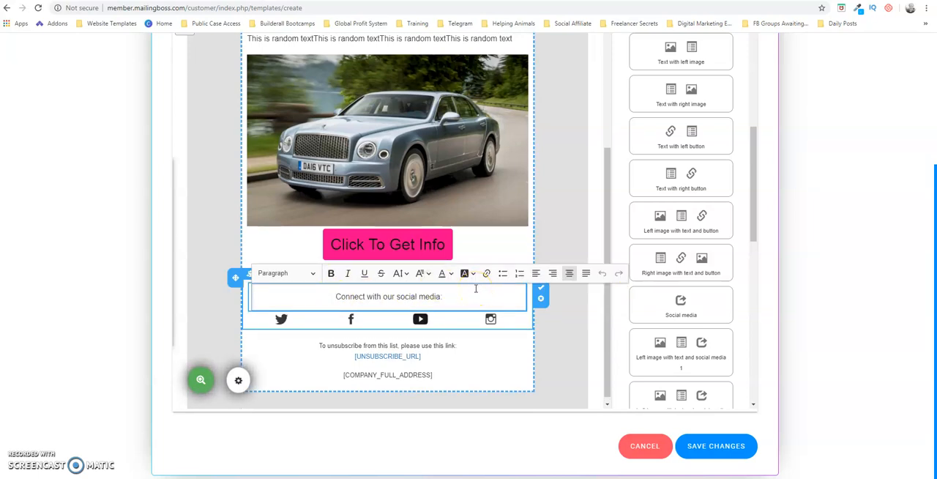
click(283, 319)
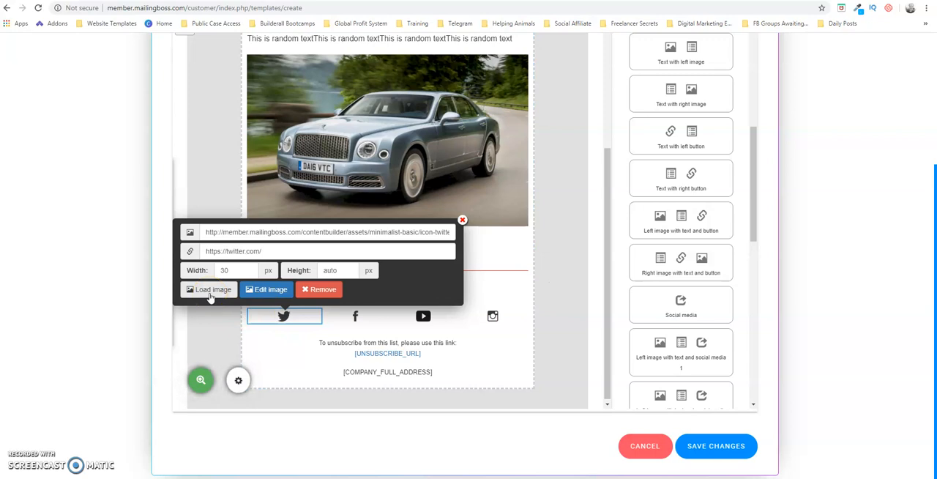
click(338, 250)
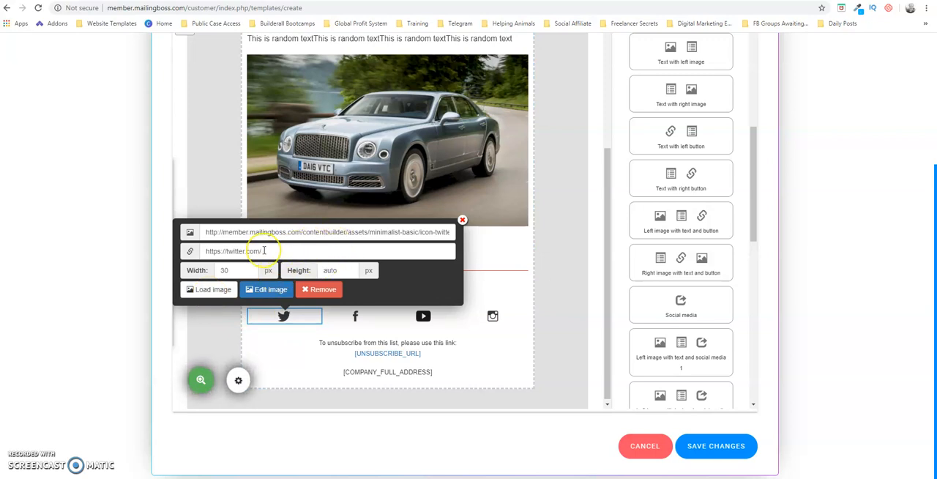
click(264, 250)
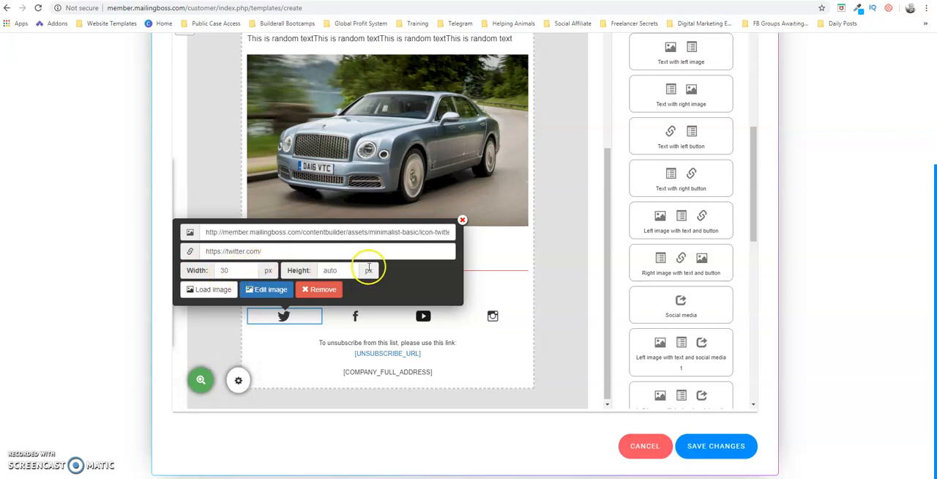
click(462, 219)
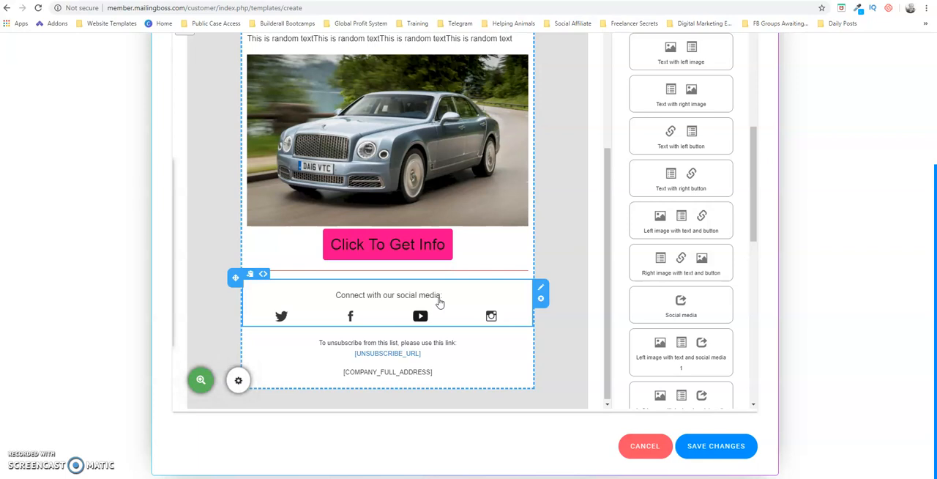
click(445, 340)
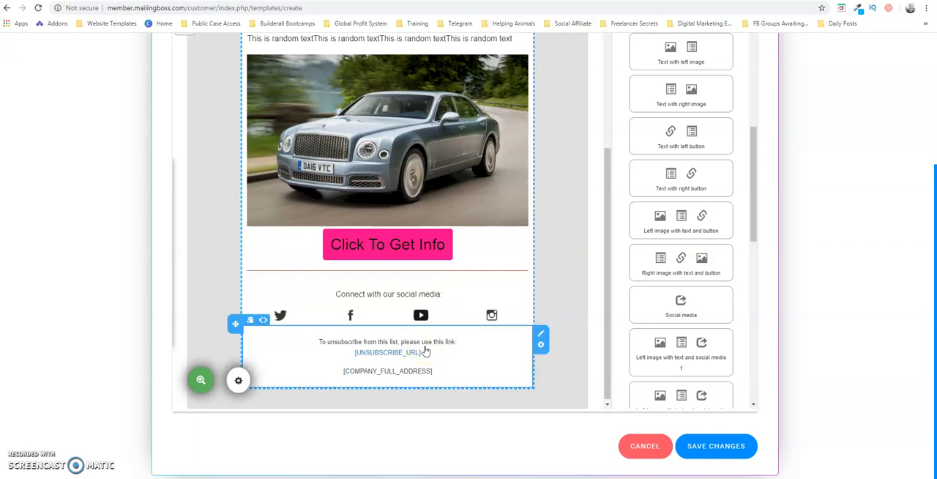
click(425, 346)
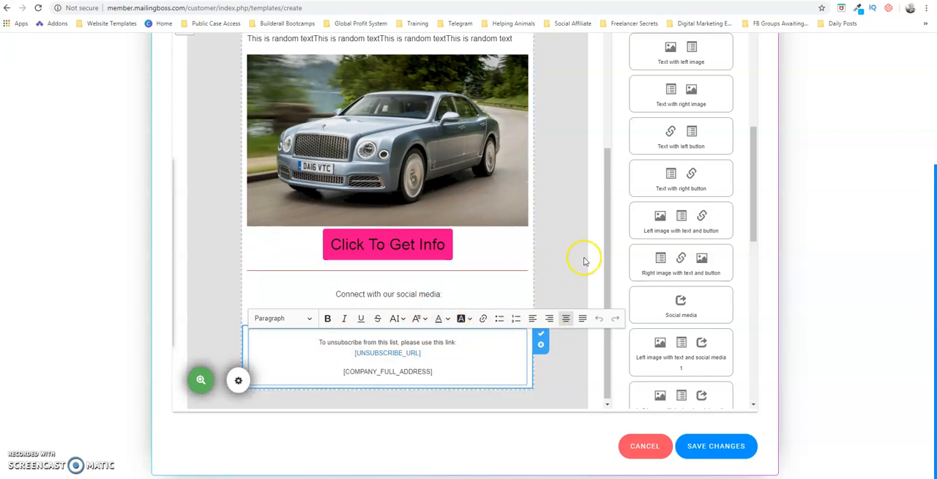
drag(607, 235, 597, 132)
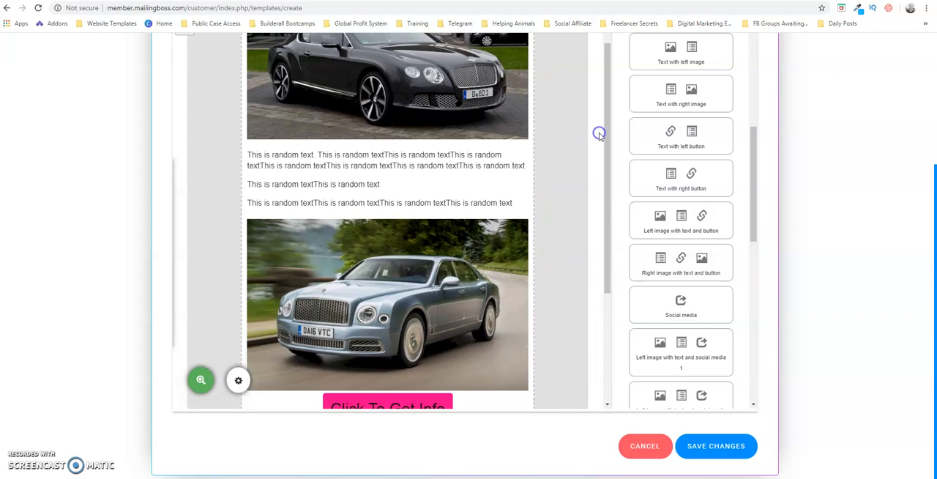
click(347, 164)
click(342, 184)
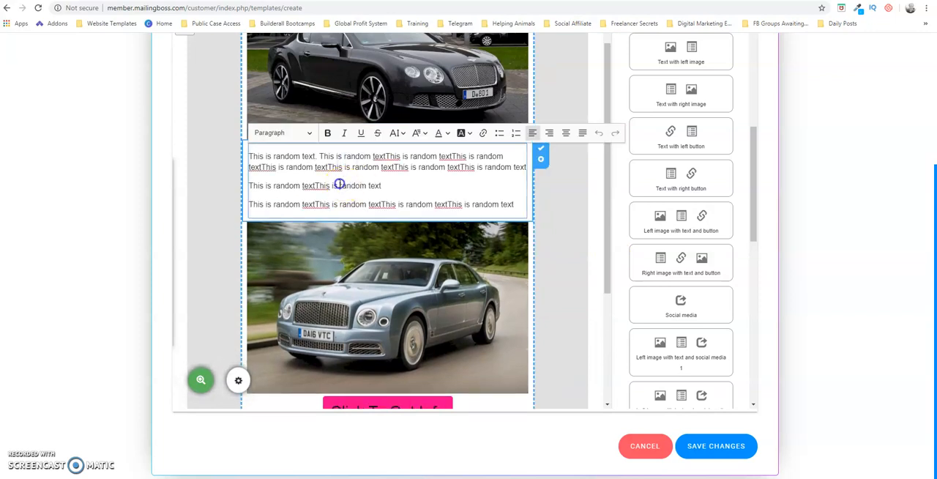
drag(341, 185, 362, 184)
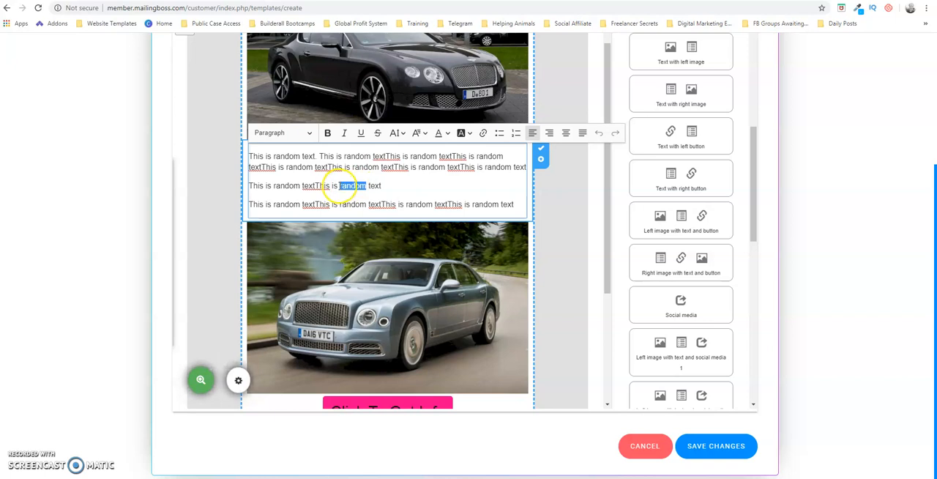
click(483, 134)
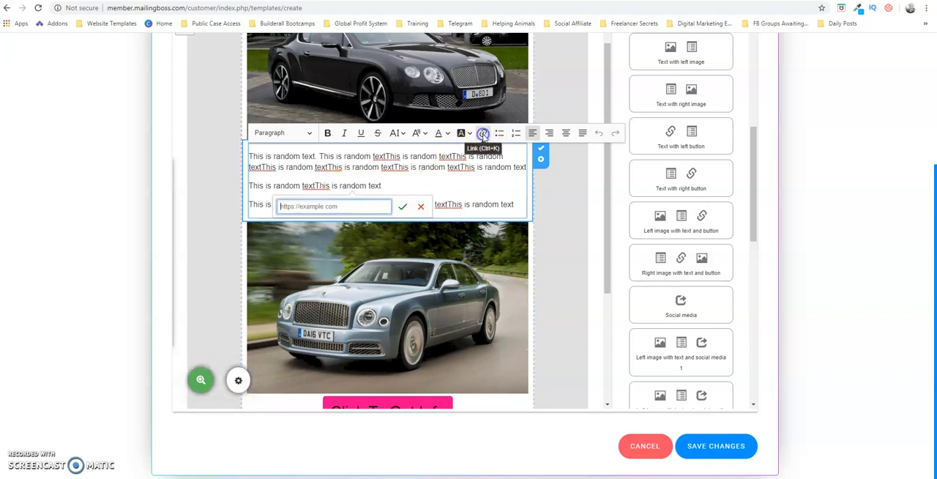
click(356, 207)
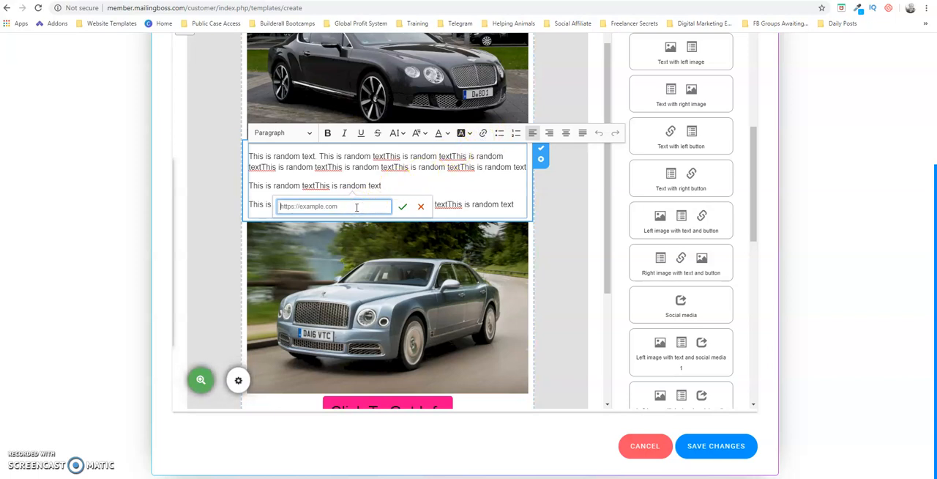
text(htt)
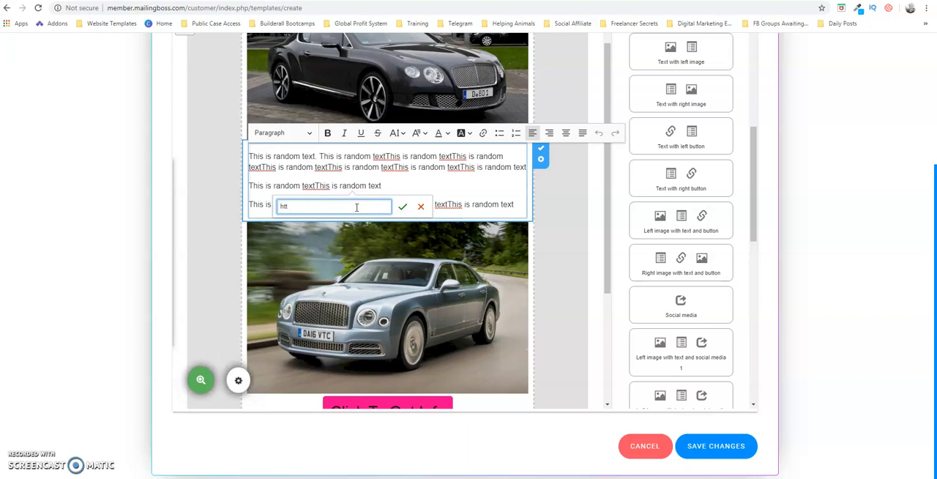
text(p://www.googl)
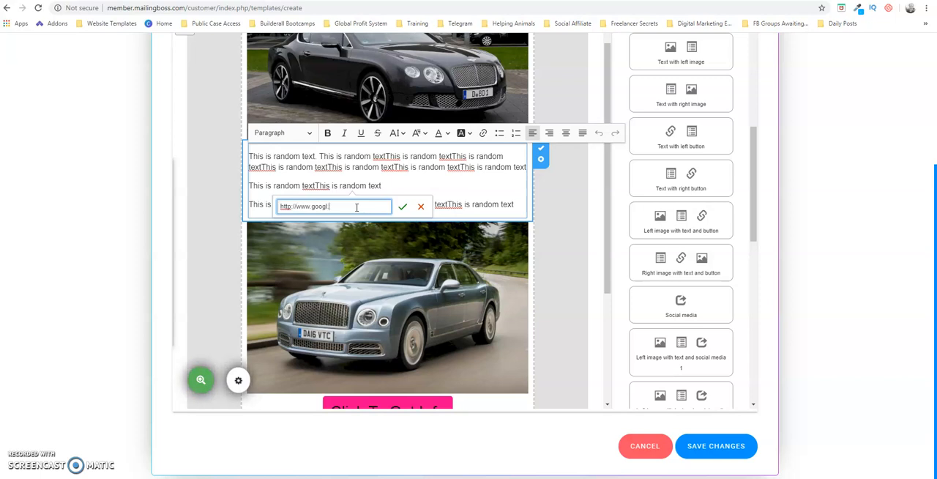
text(e.com)
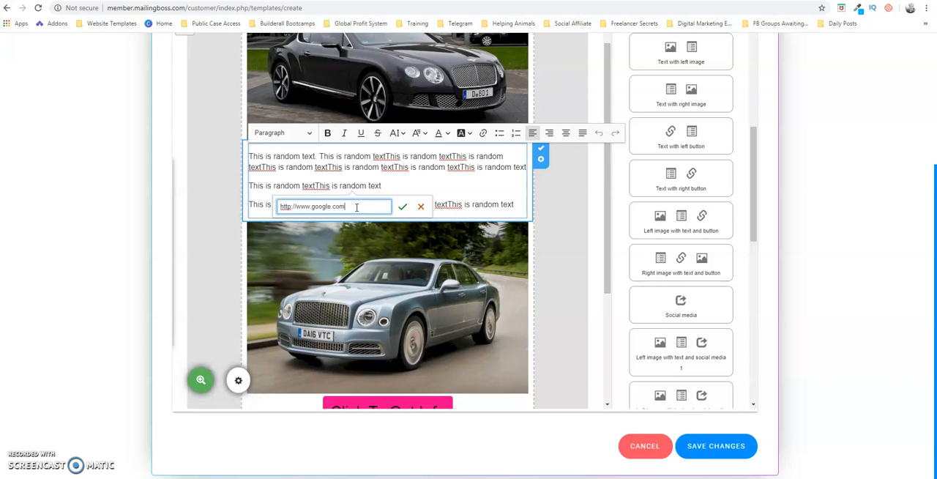
click(402, 206)
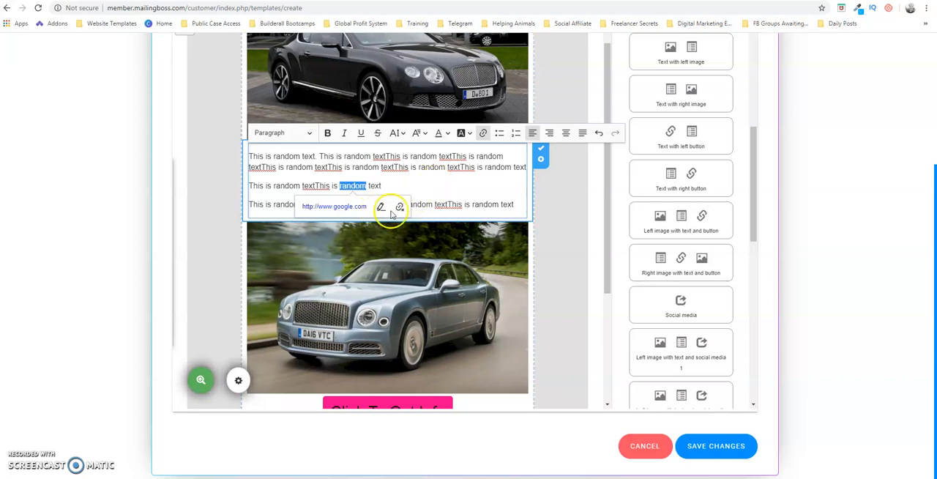
click(399, 208)
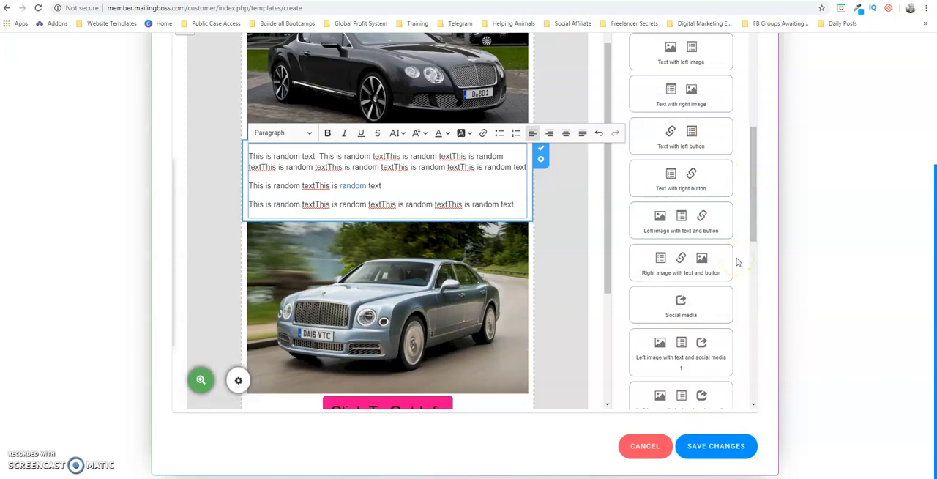
click(715, 446)
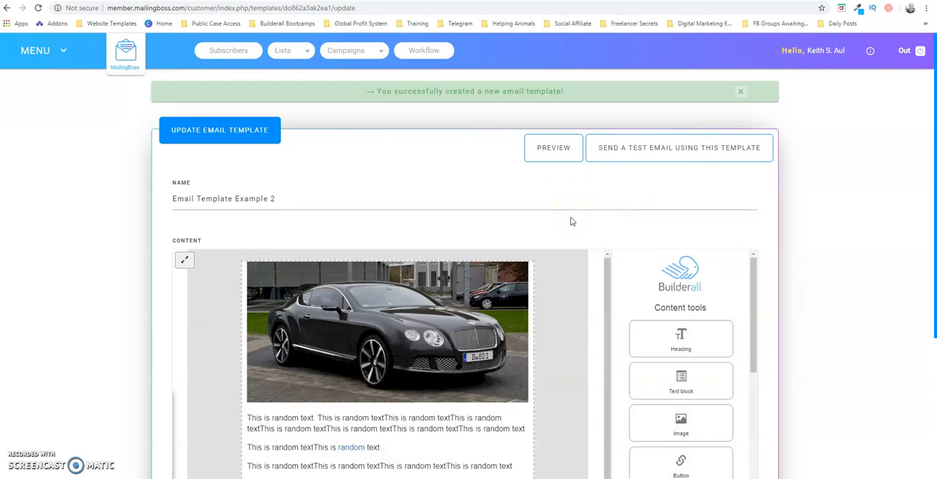
View the form for sending a test email with this template and close it without sending
click(653, 152)
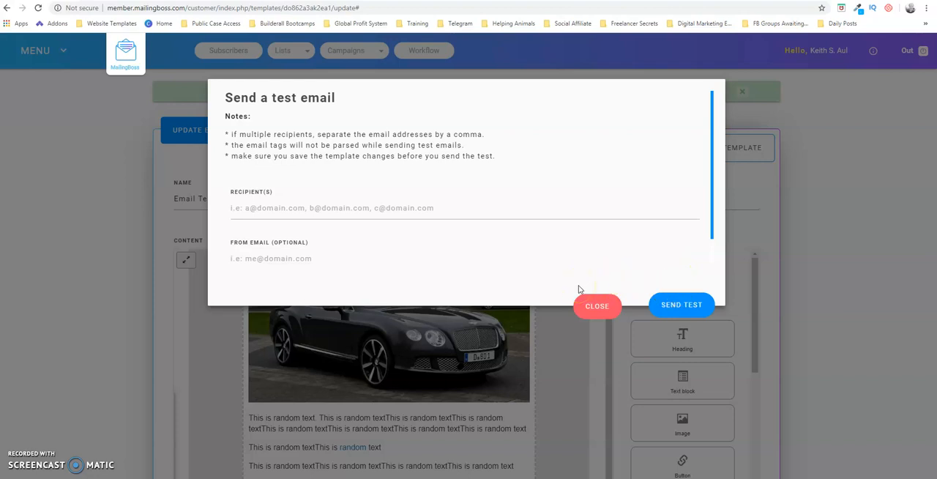
click(596, 308)
click(596, 308)
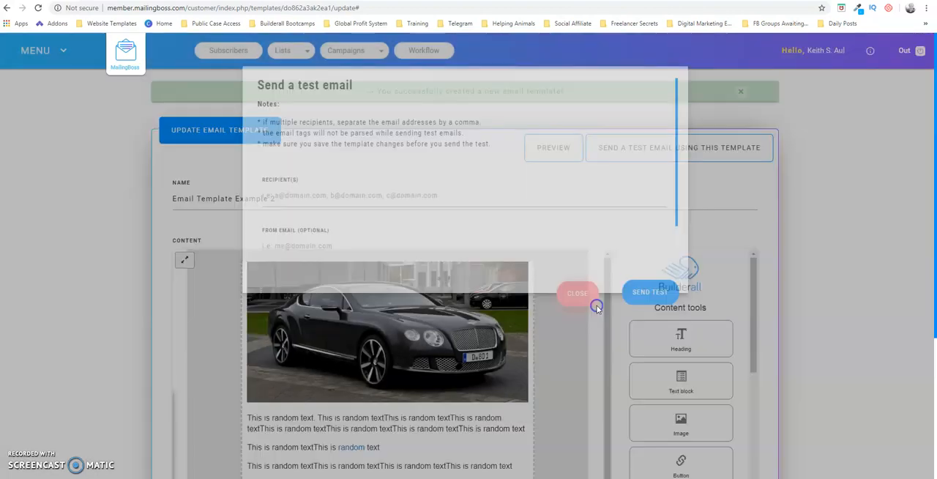
Save the email template again from its update page
drag(931, 234, 932, 435)
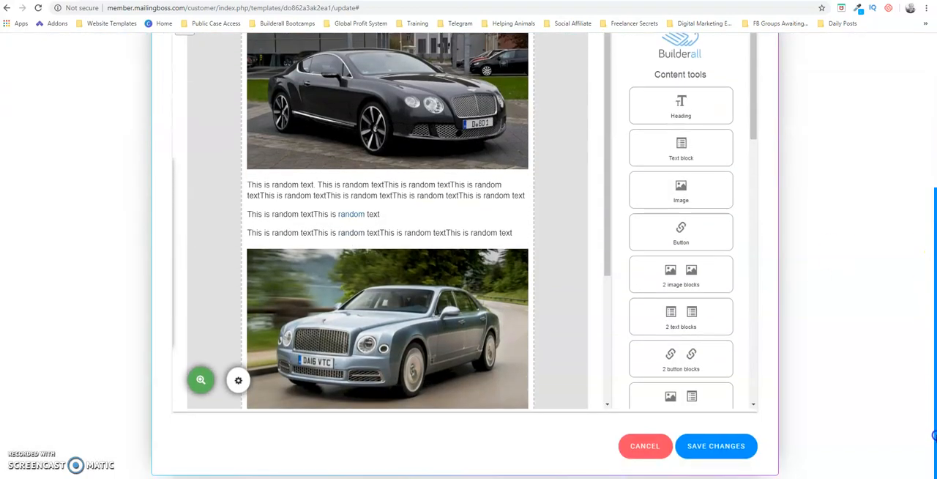
click(719, 448)
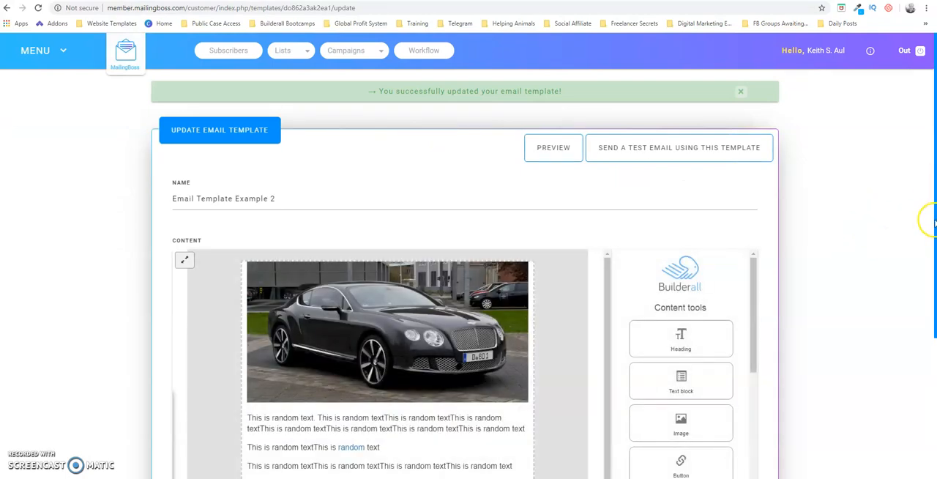
scroll(933, 219, down, 1)
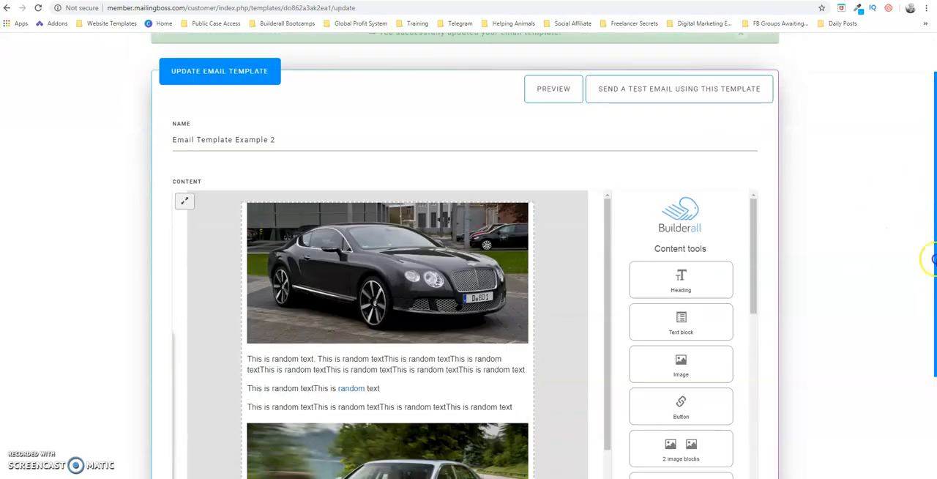
drag(933, 258, 933, 173)
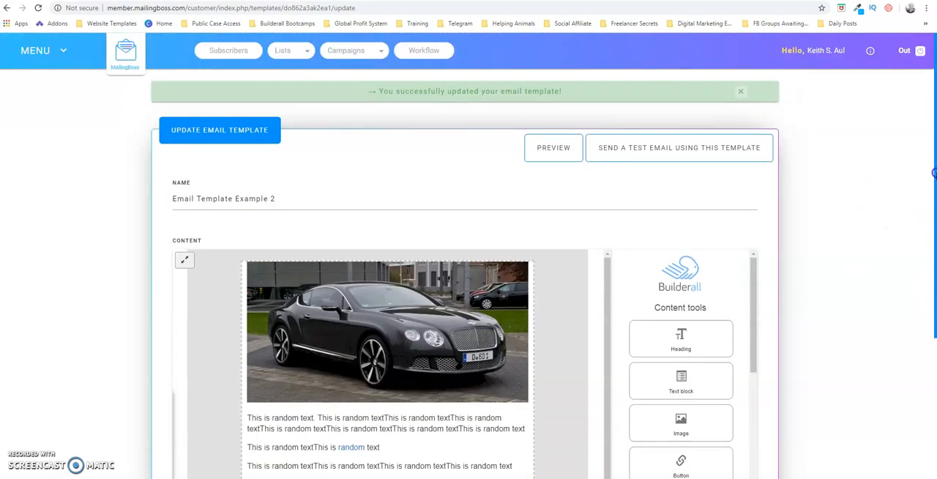
Reopen "Email Template Example 2" from the list of saved templates and preview it, waiting for the unresponsive pages so its screenshot is saved
click(62, 51)
click(35, 137)
click(44, 162)
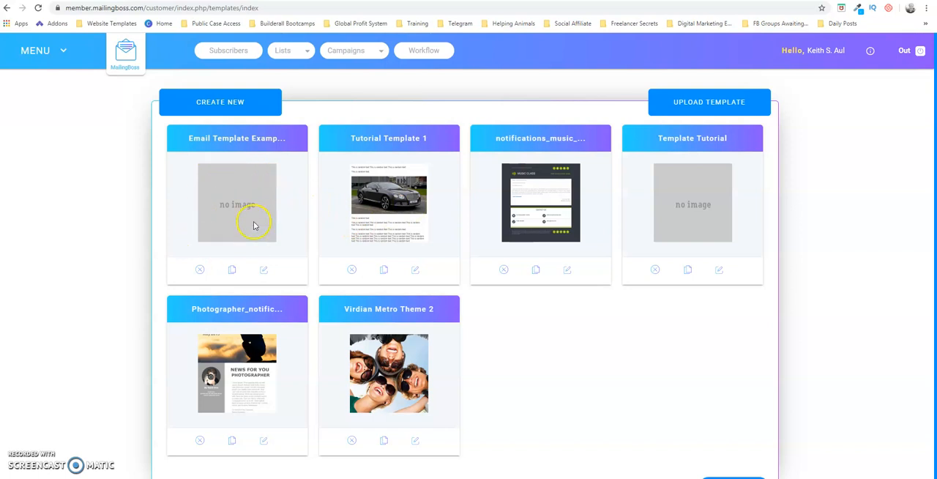
click(264, 271)
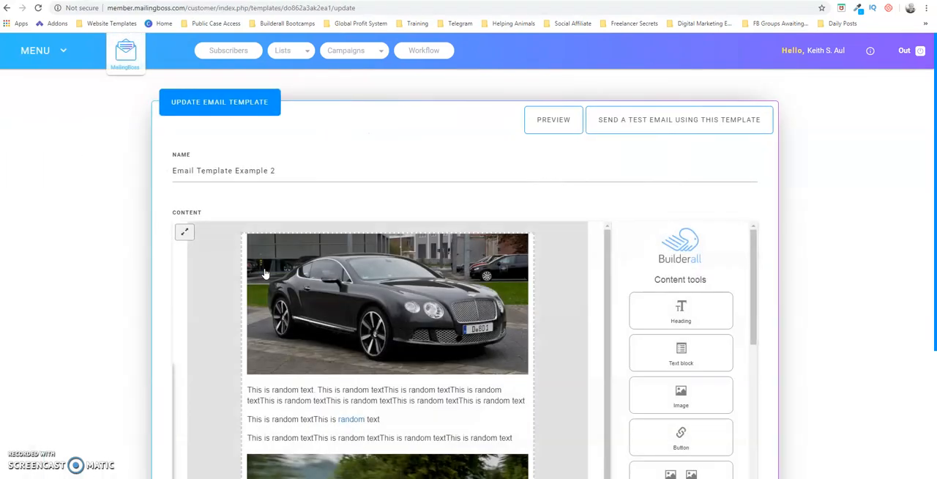
click(554, 122)
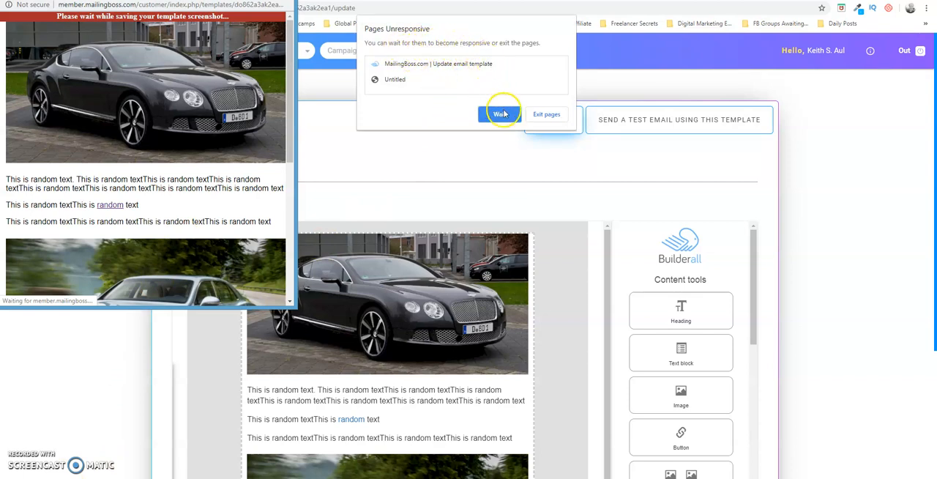
click(499, 113)
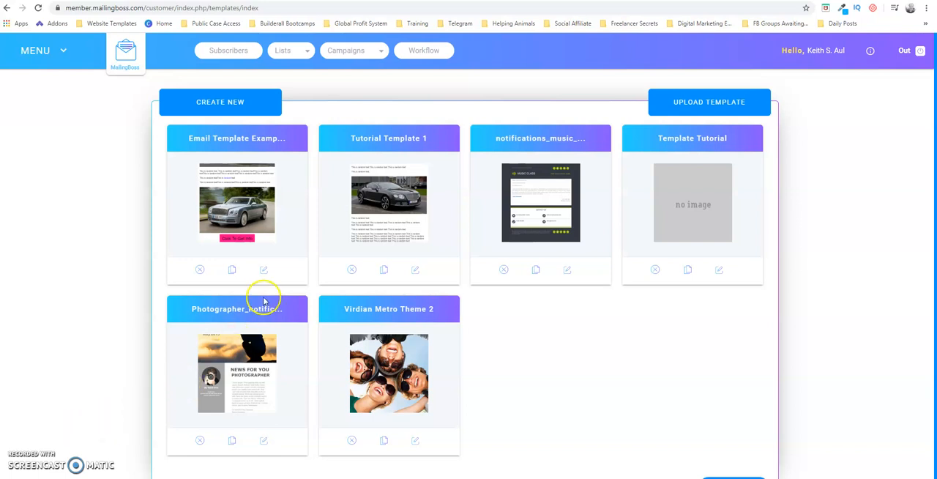
View the update page of "Email Template Example 2" again and return to the list of saved templates
click(264, 270)
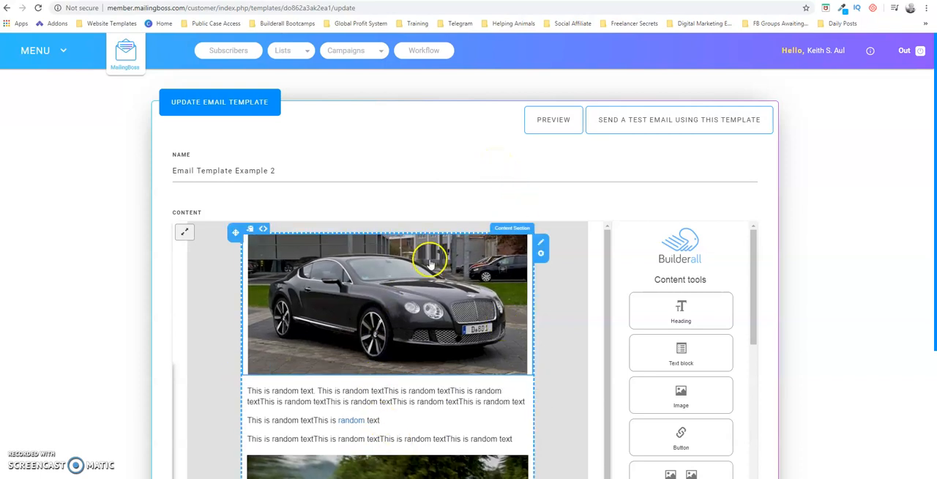
click(63, 49)
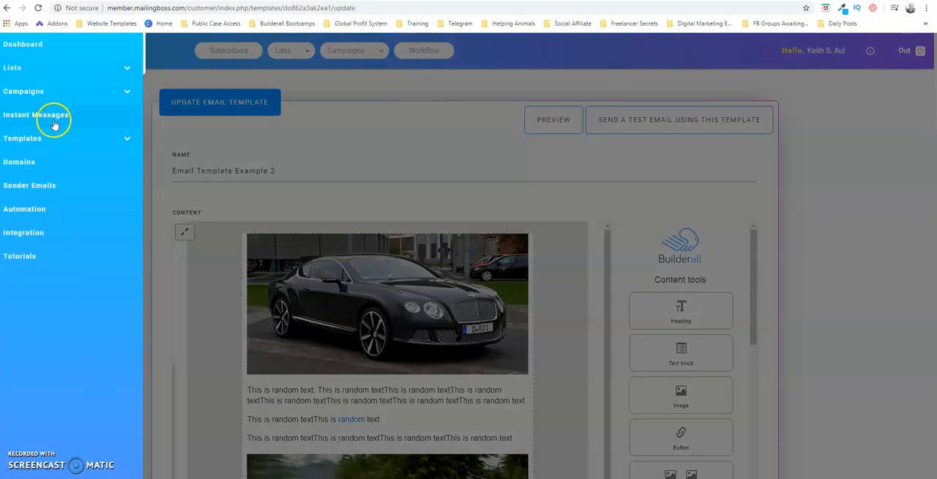
click(29, 140)
click(42, 161)
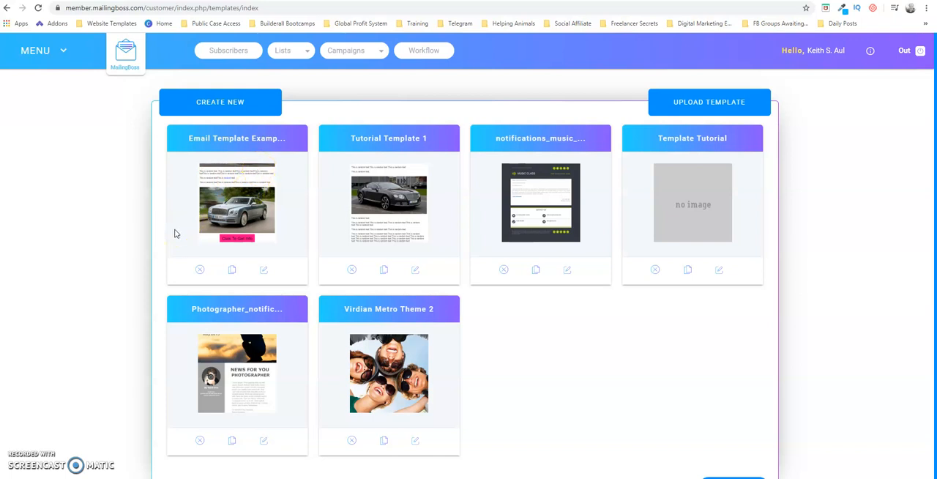
View the available campaign options from the template list and close them without choosing one
click(384, 53)
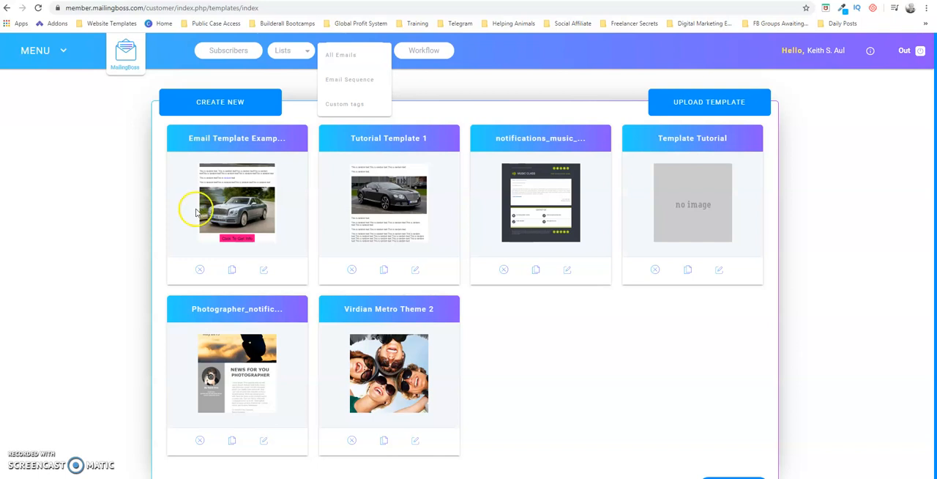
click(151, 224)
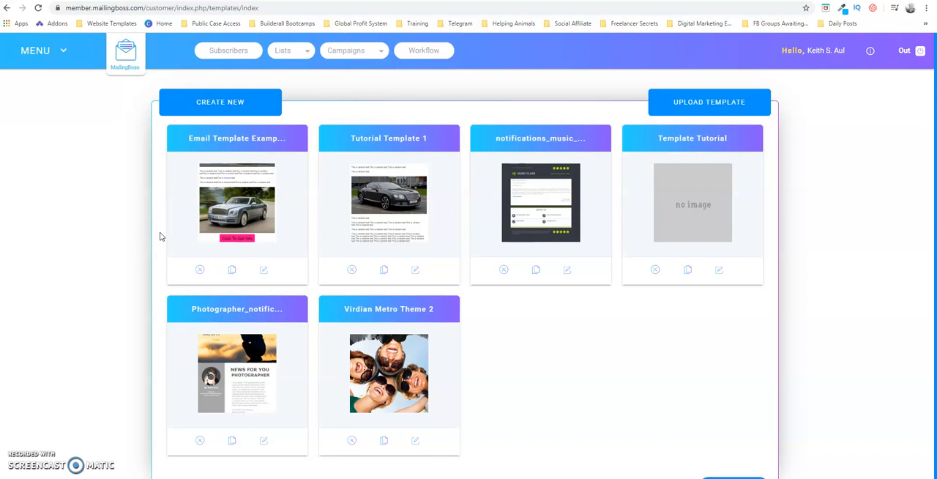